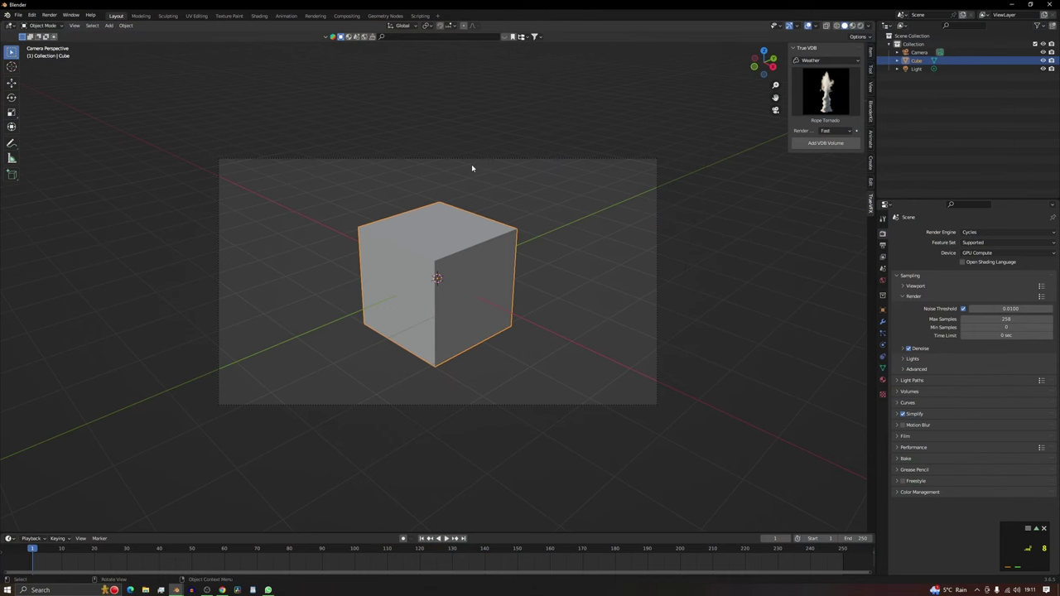
- Import the Hoonicorn.fbx car model into the scene with the FBX importer
left_click(17, 15)
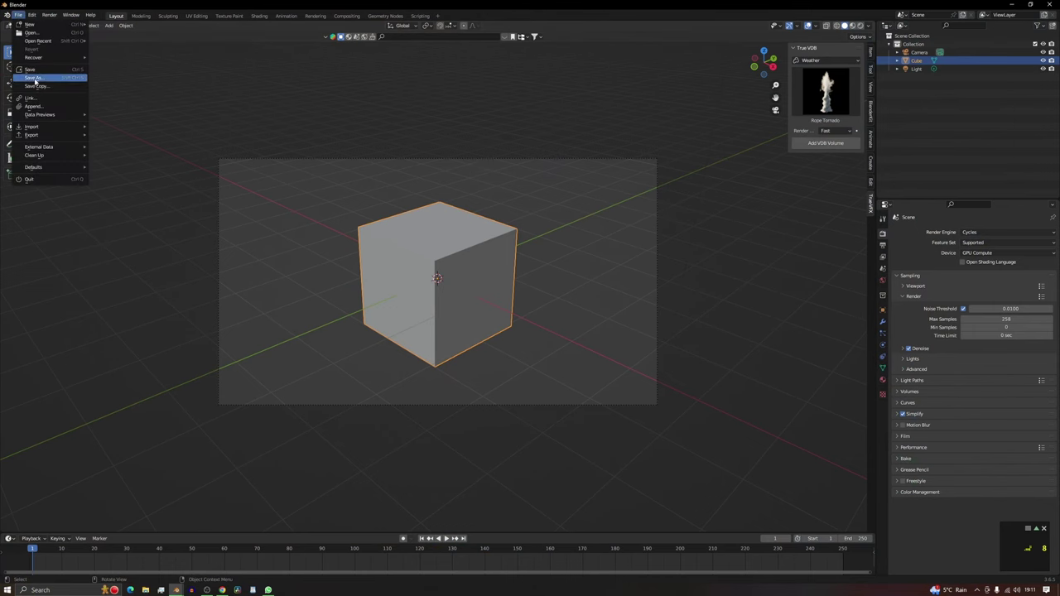
mouse_move(49, 126)
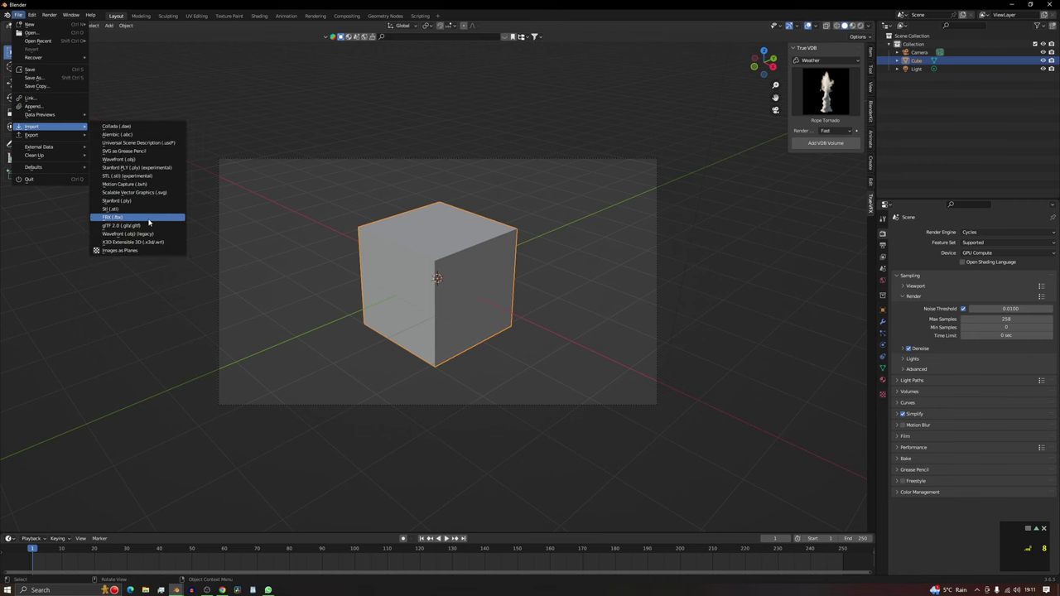
left_click(149, 222)
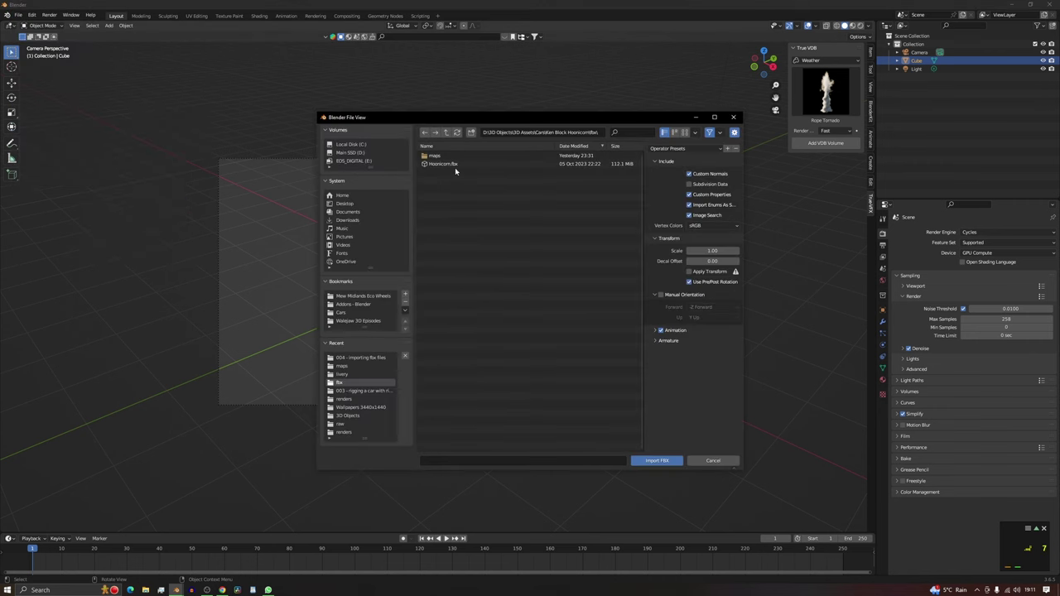
left_click(448, 165)
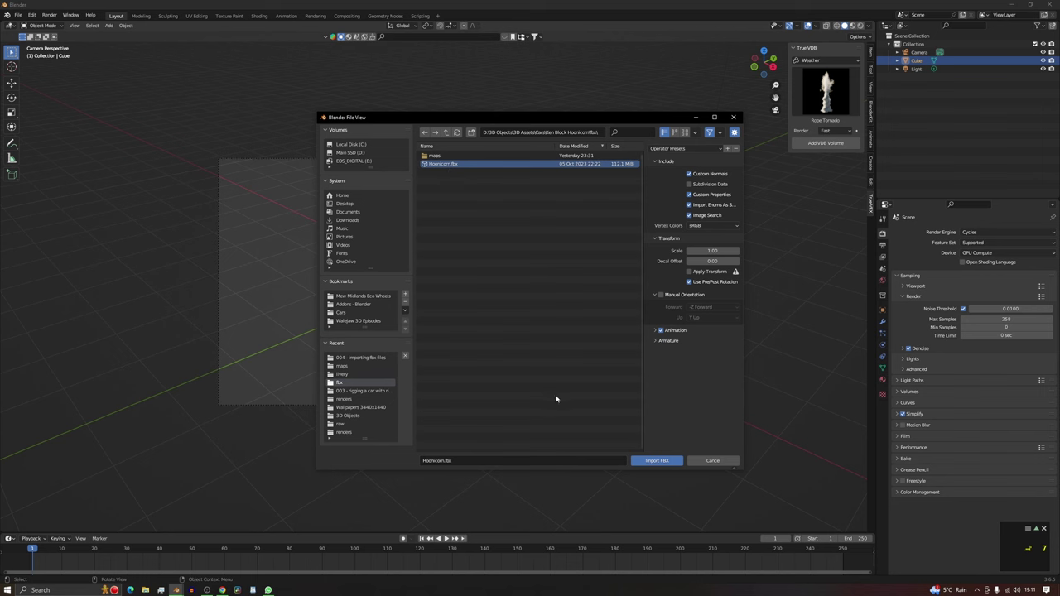
left_click(648, 462)
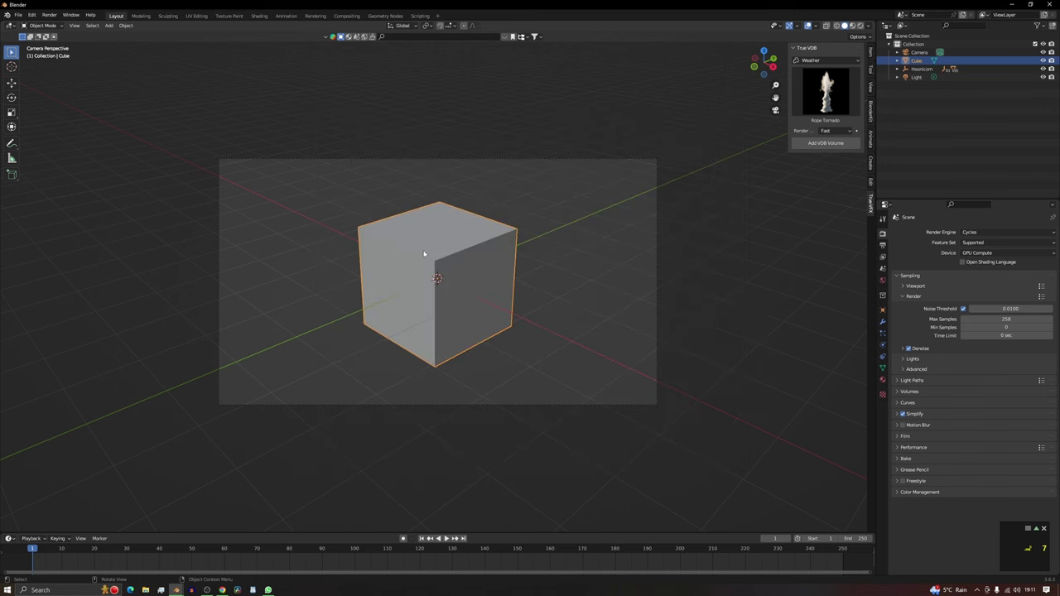
- Delete the default cube and scale the Hoonicorn up about 14.47× to fill the camera frame
key("x")
left_click(424, 252)
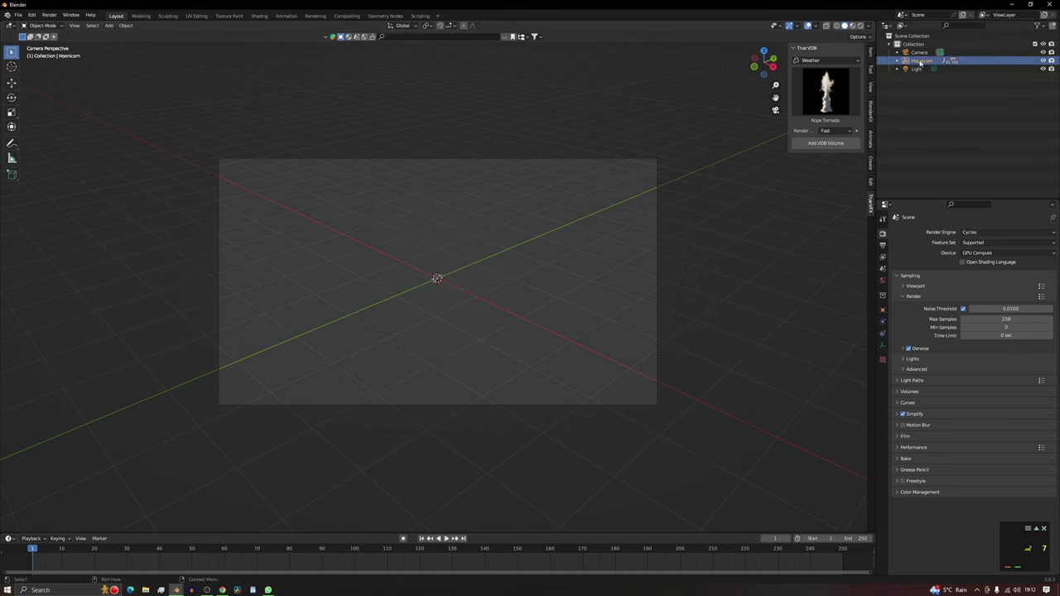
key("s")
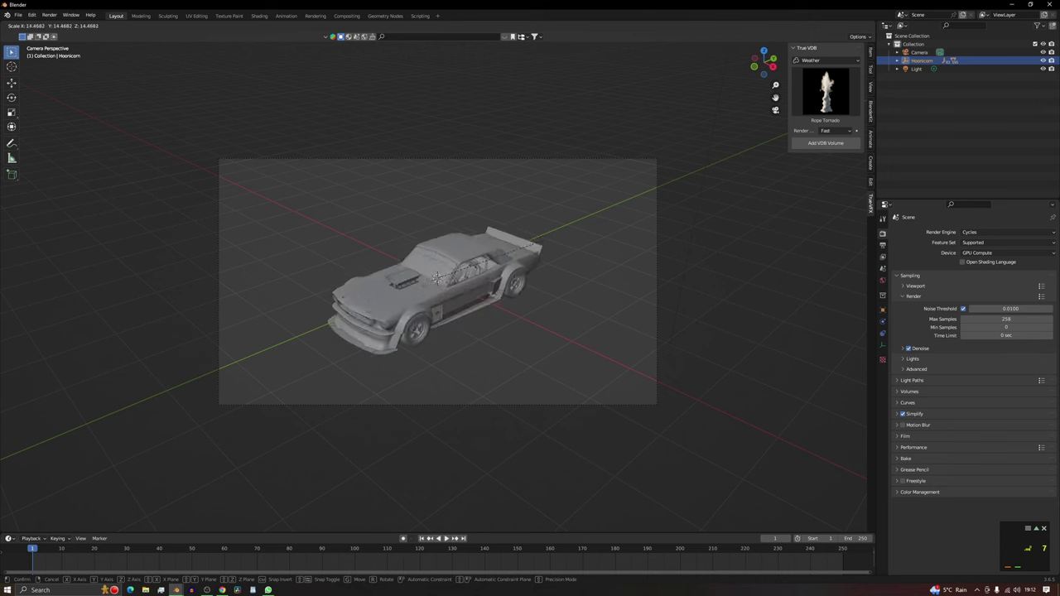
left_click(239, 60)
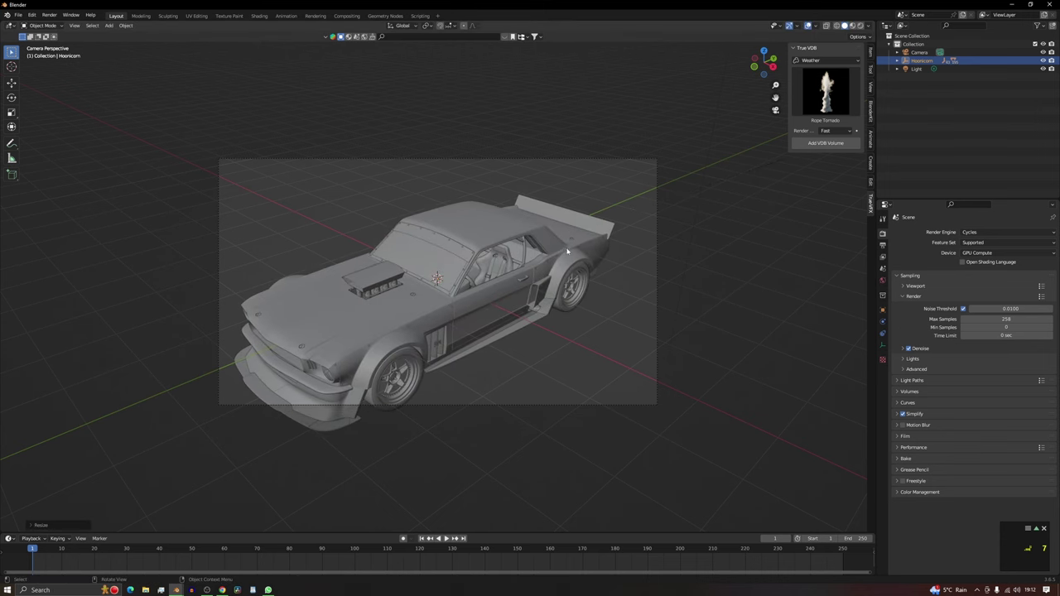
mouse_move(538, 262)
middle_mouse_down()
mouse_move(564, 222)
mouse_move(550, 254)
middle_mouse_up()
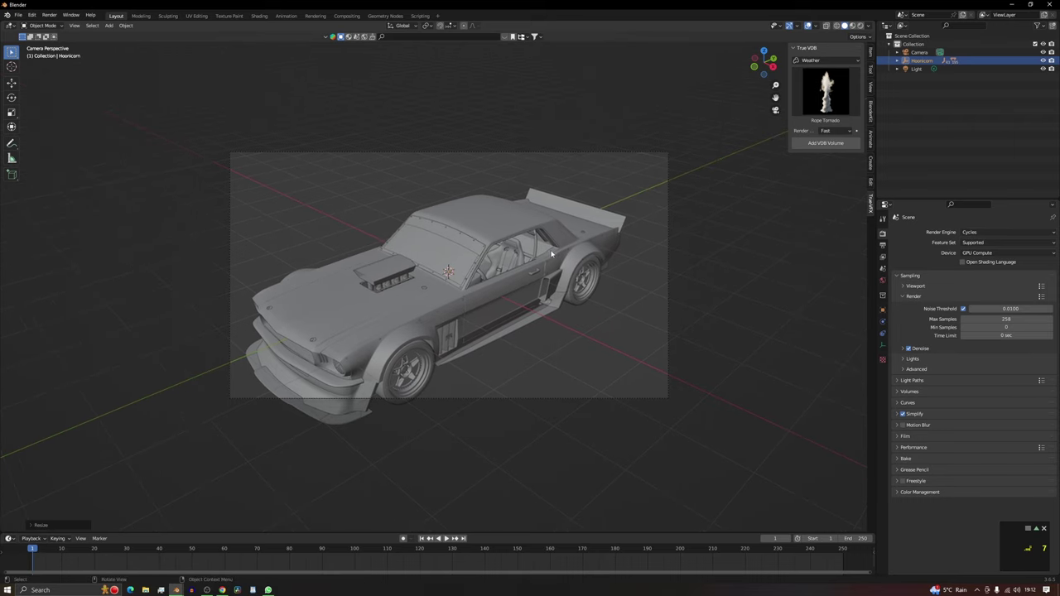
scroll(548, 253, "up", 2)
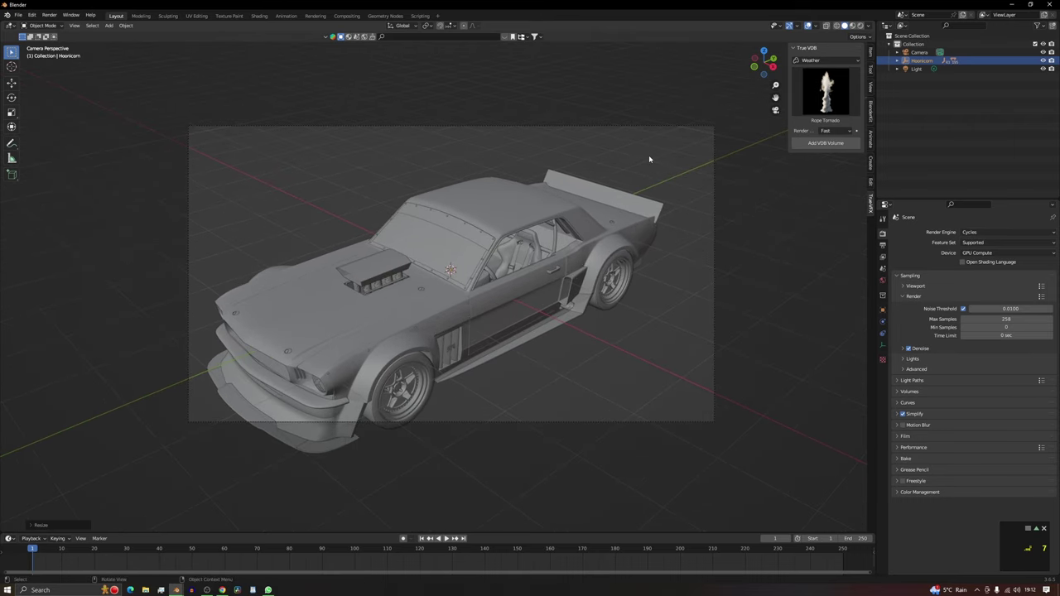
- Switch the viewport to Material Preview shading, showing the car plain white
left_click(853, 26)
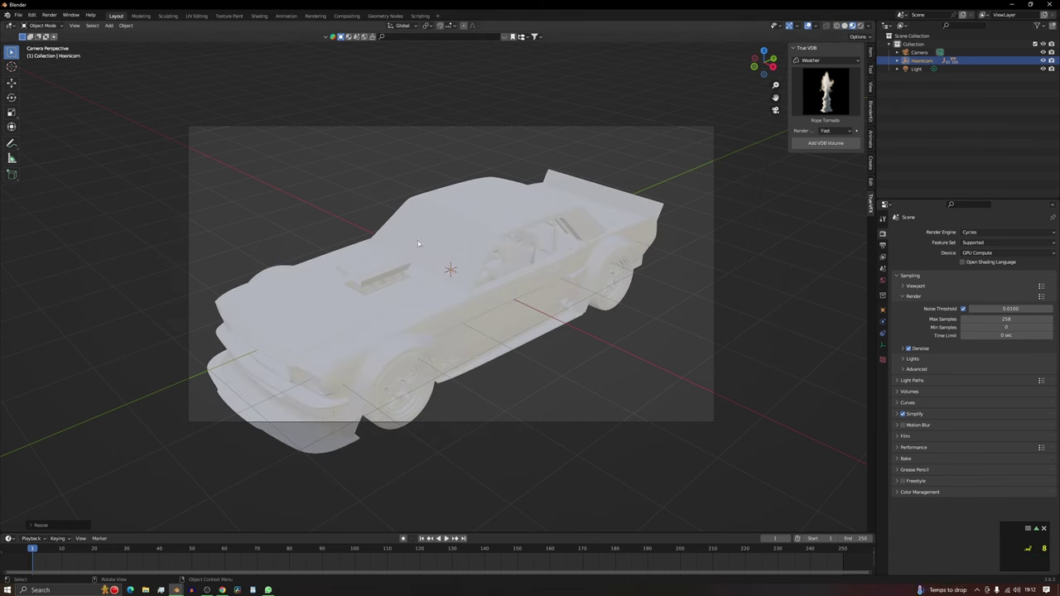
mouse_move(458, 316)
middle_mouse_down("shift")
mouse_move(471, 264)
mouse_move(448, 313)
middle_mouse_up("shift")
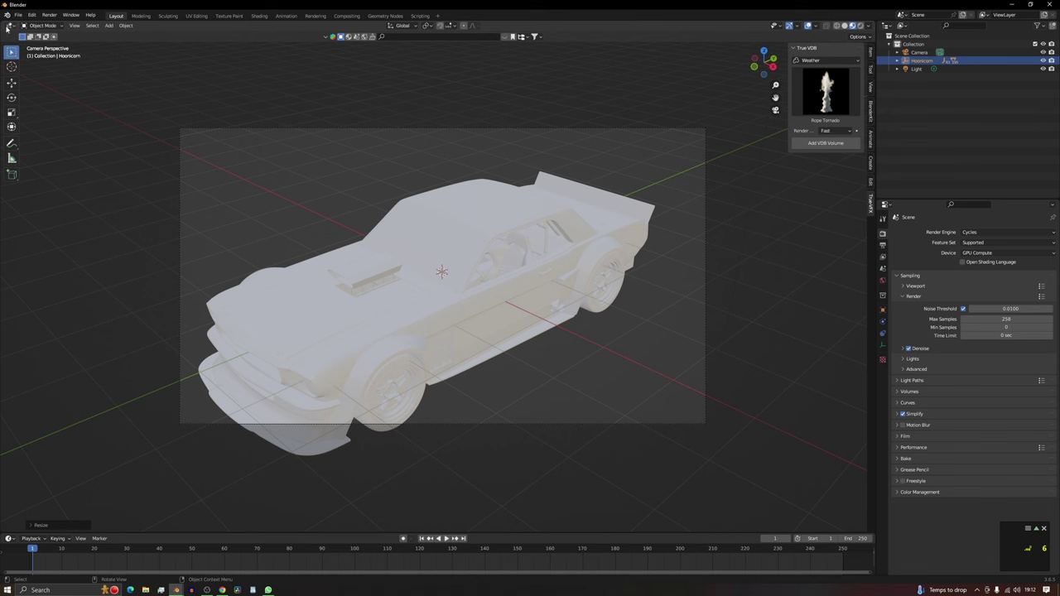
- Run Find Missing Files on the car's maps folder to relink its textures
left_click(18, 15)
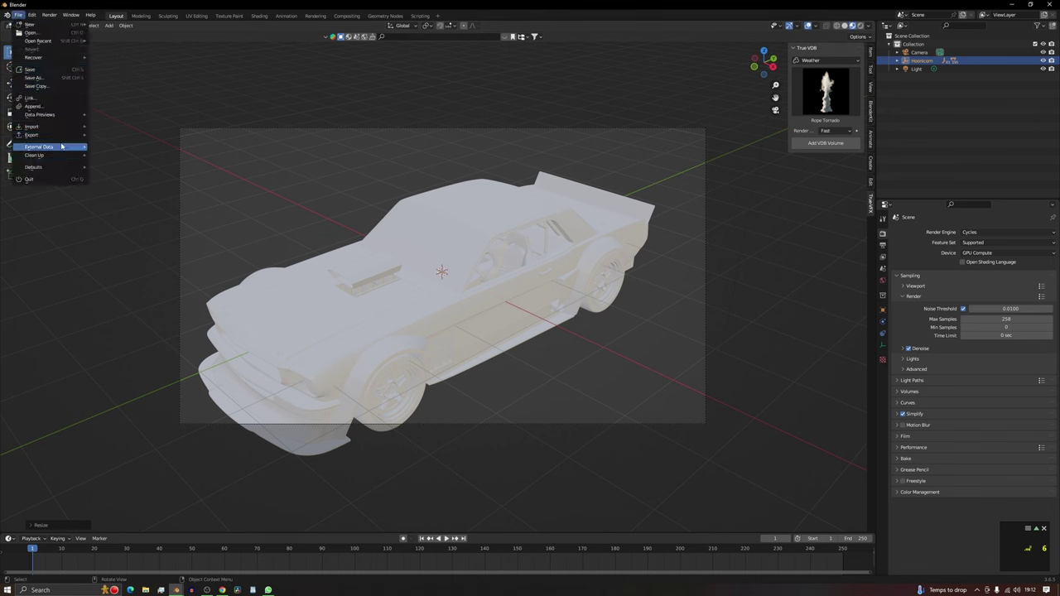
mouse_move(62, 147)
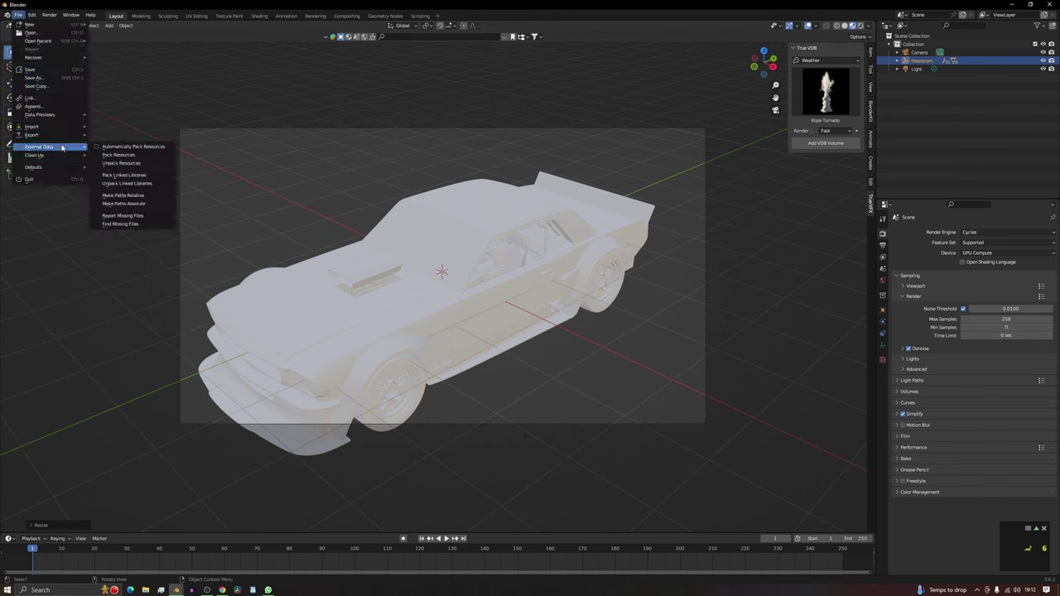
left_click(141, 225)
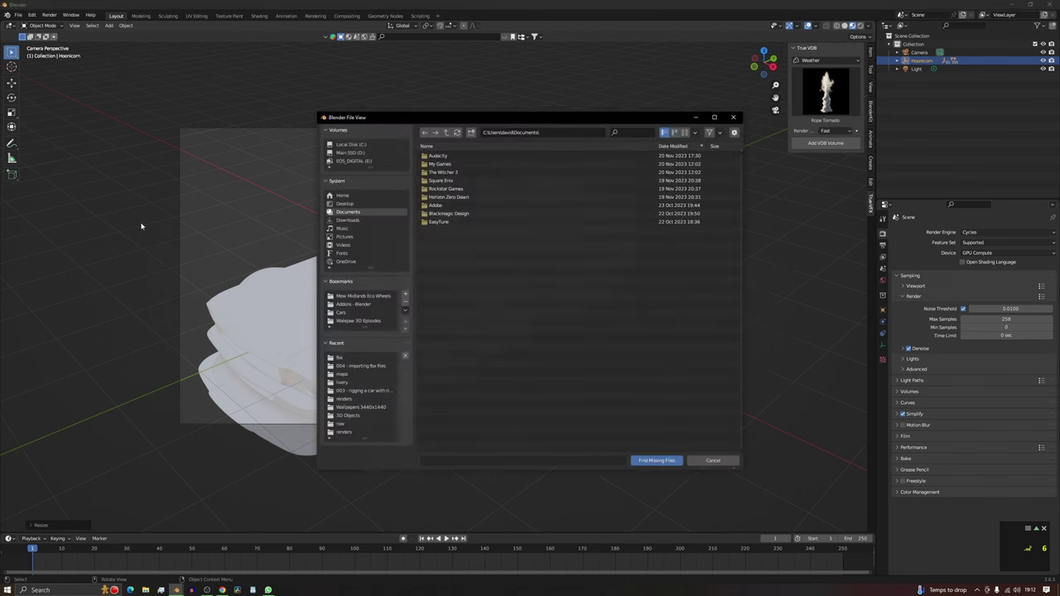
left_click(664, 462)
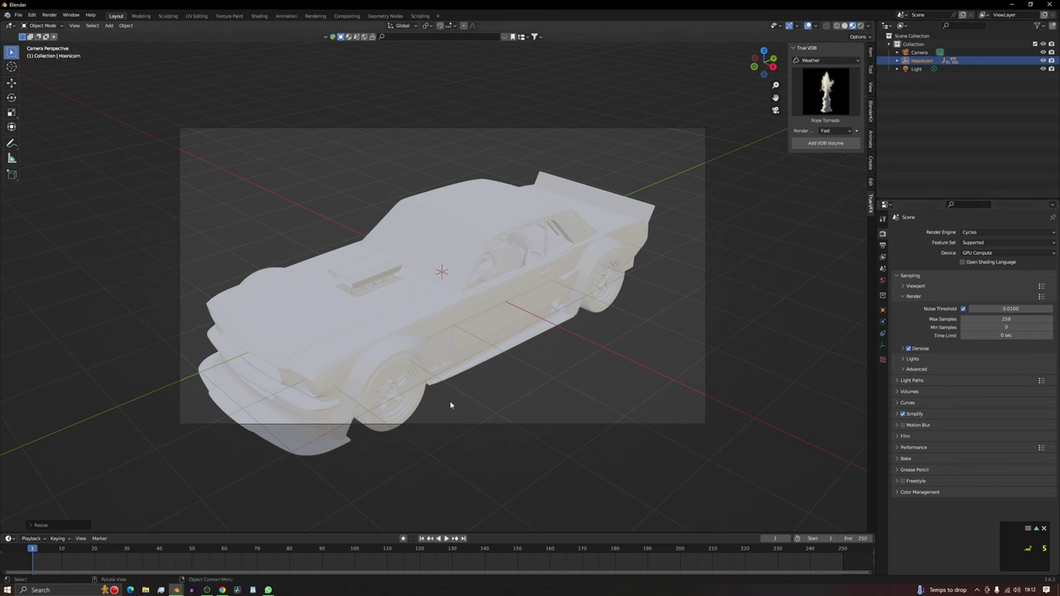
middle_click_drag(462, 232, 463, 254, "shift")
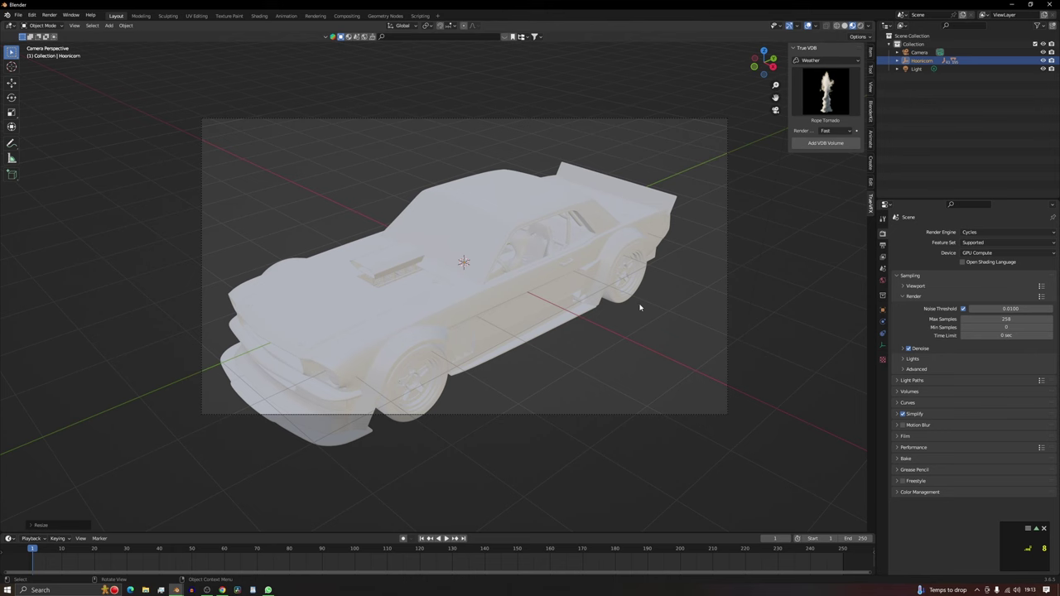
middle_click_drag(639, 307, 753, 179)
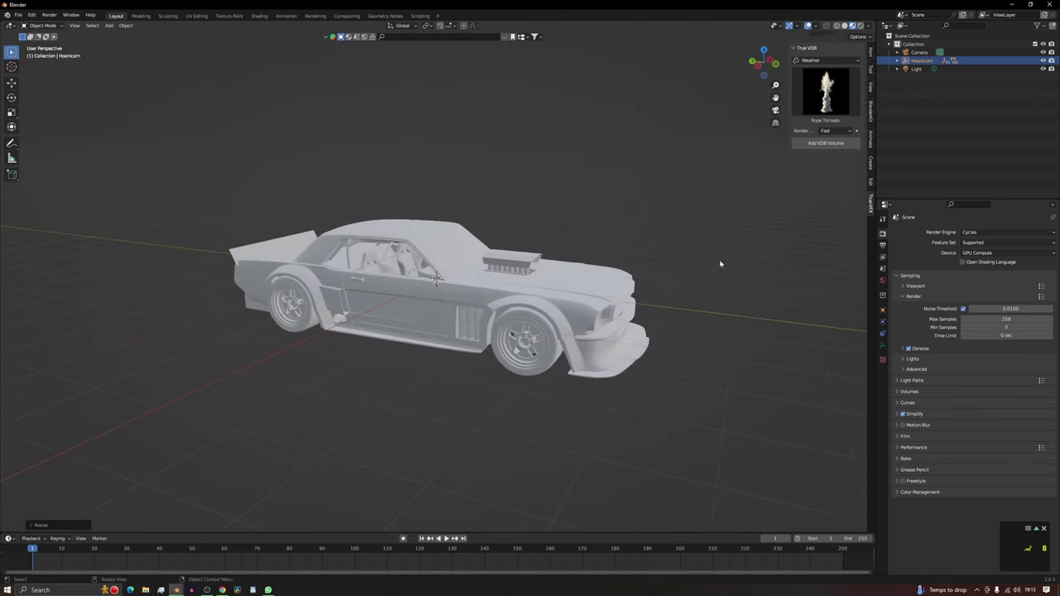
middle_click_drag(721, 264, 576, 289)
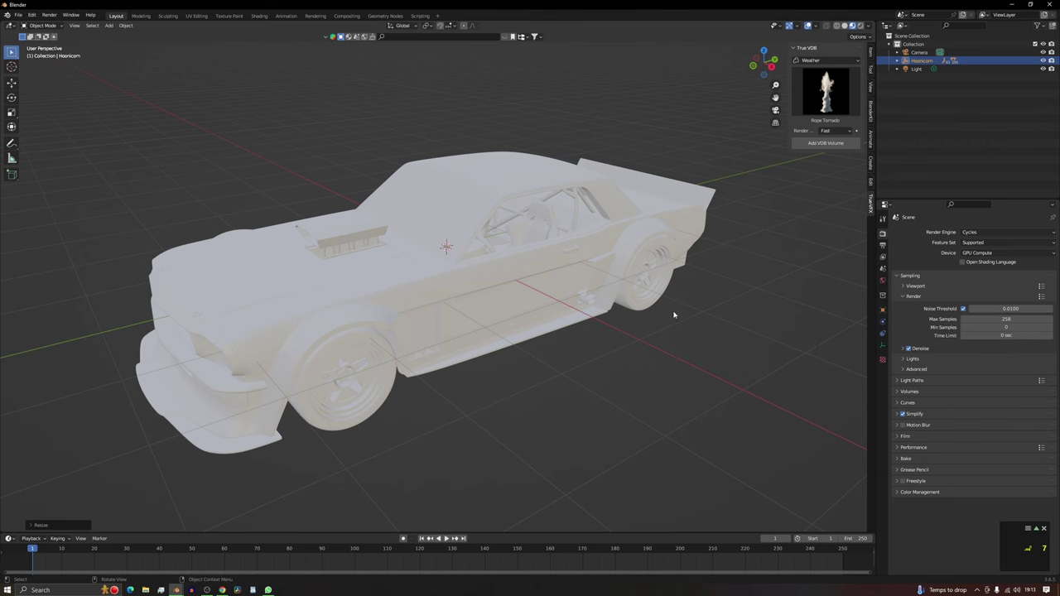
middle_click_drag(667, 205, 469, 276)
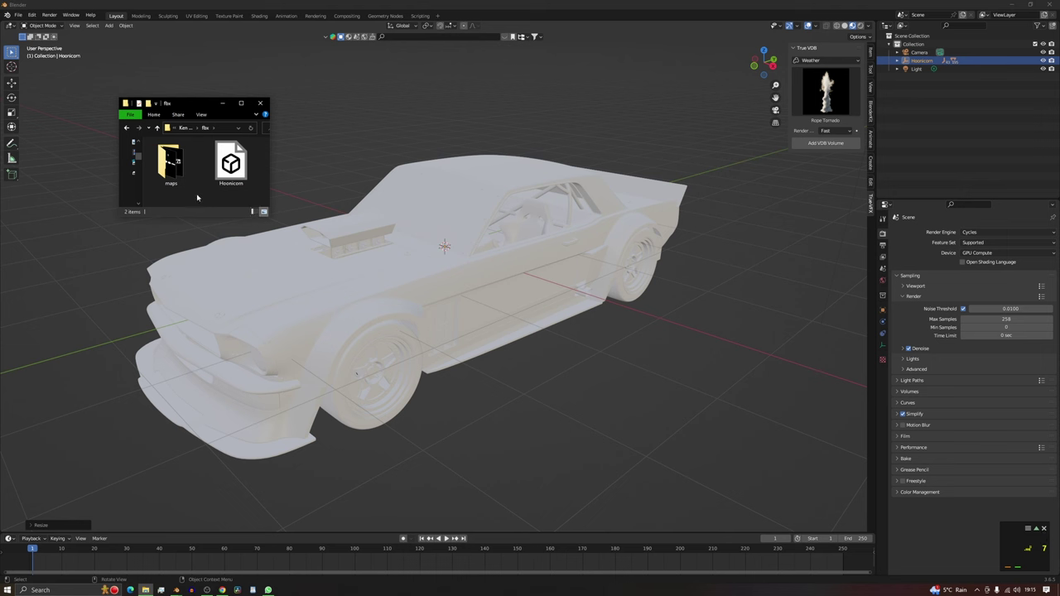
double_click(174, 164)
double_click(176, 166)
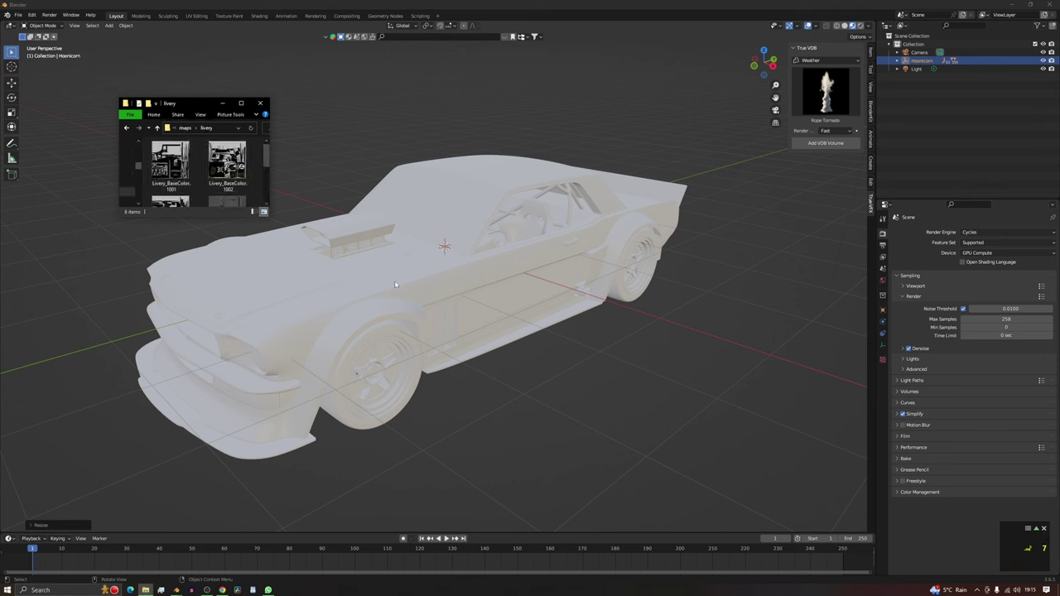
left_click(472, 324)
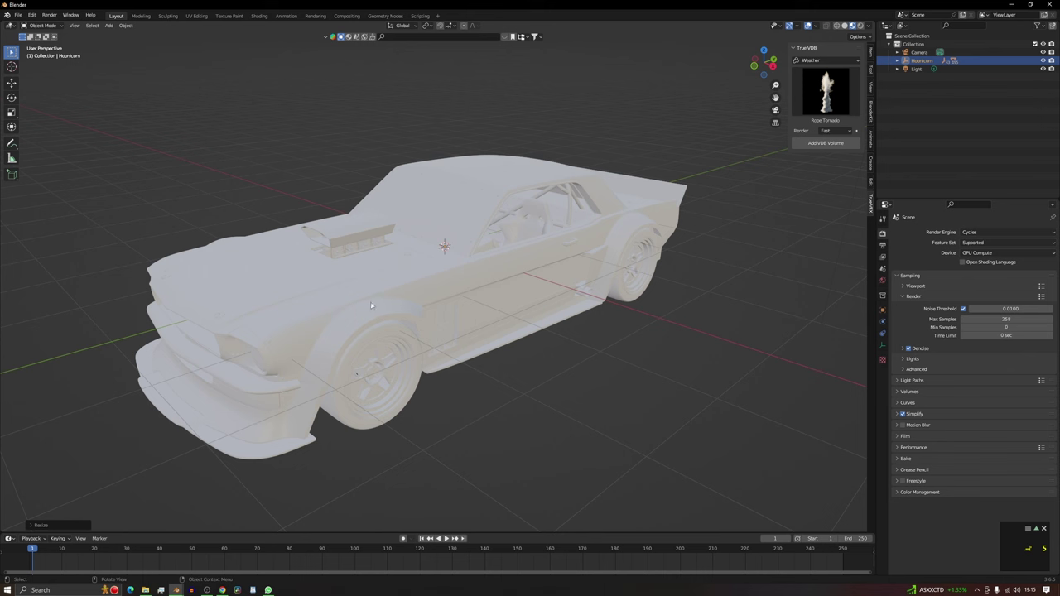
- Select the body_livery mesh, view it from the front-right, and check its livery texture folder
left_click(347, 313)
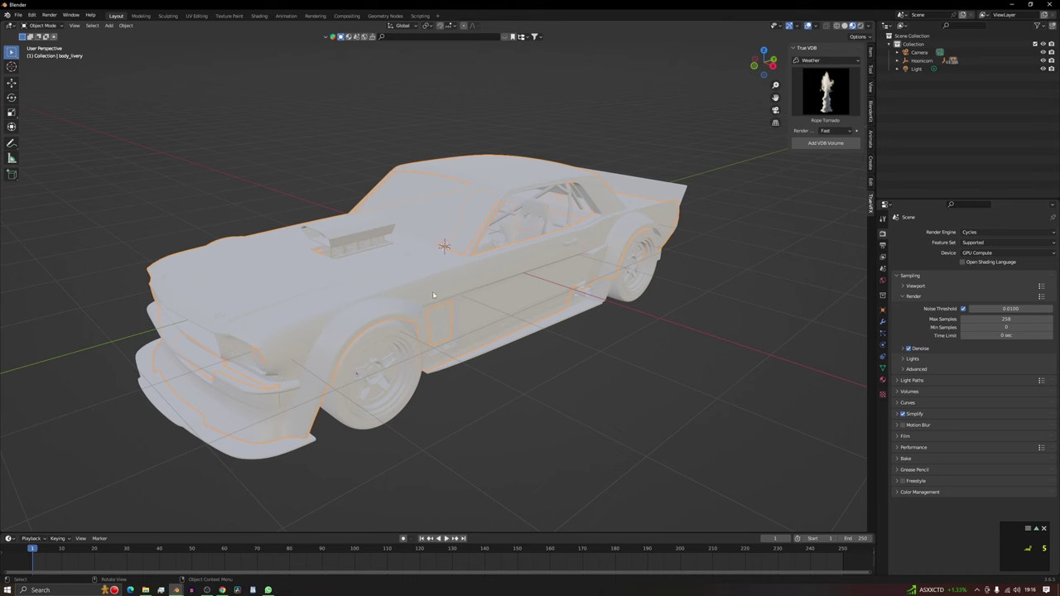
middle_click_drag(417, 298, 446, 270)
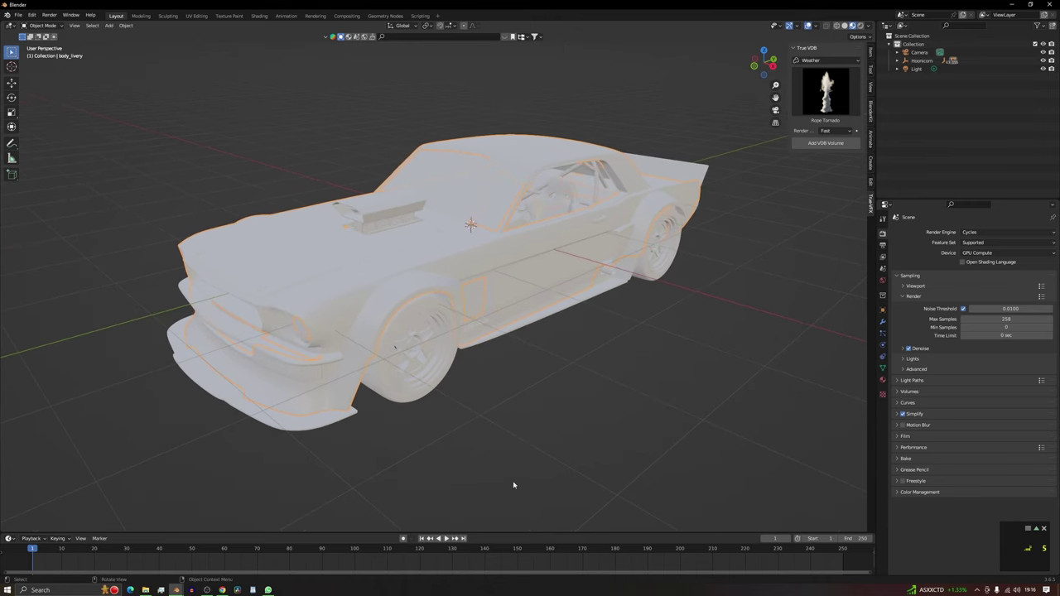
key("alt+Tab")
- Enlarge the lower area into a Shader Editor showing VRayMtl14's Principled BSDF with Node Wrangler tools
left_click(446, 271)
left_click_drag(508, 534, 507, 397)
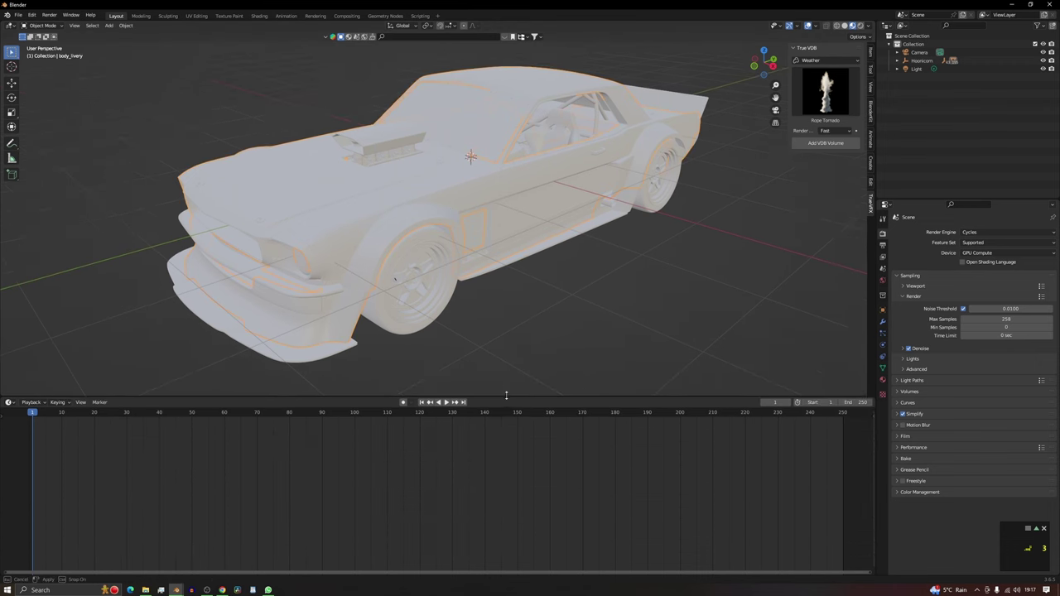
left_click(9, 405)
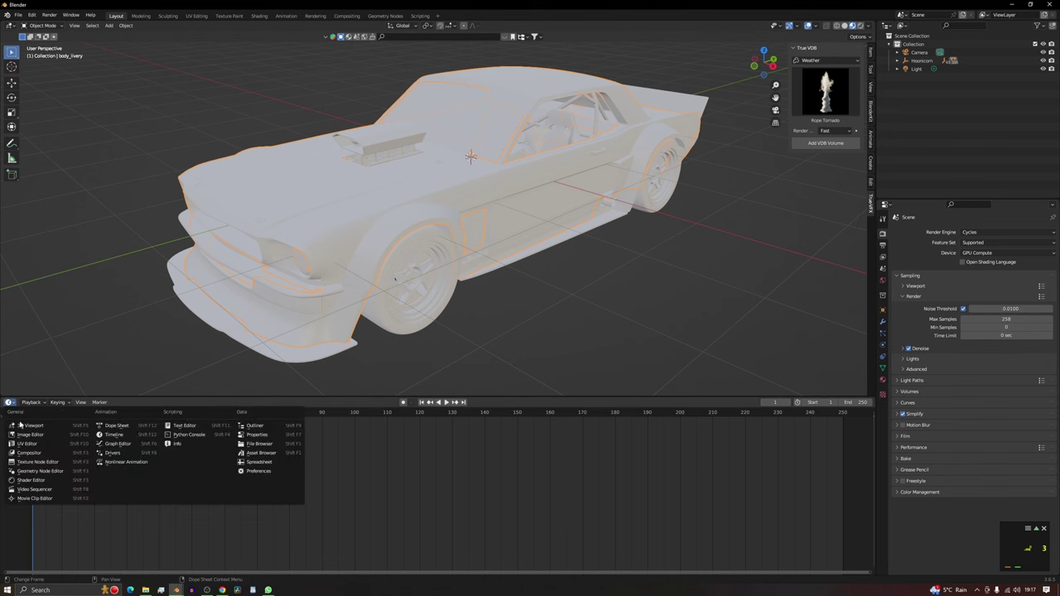
left_click(45, 483)
scroll(446, 503, "up", 3)
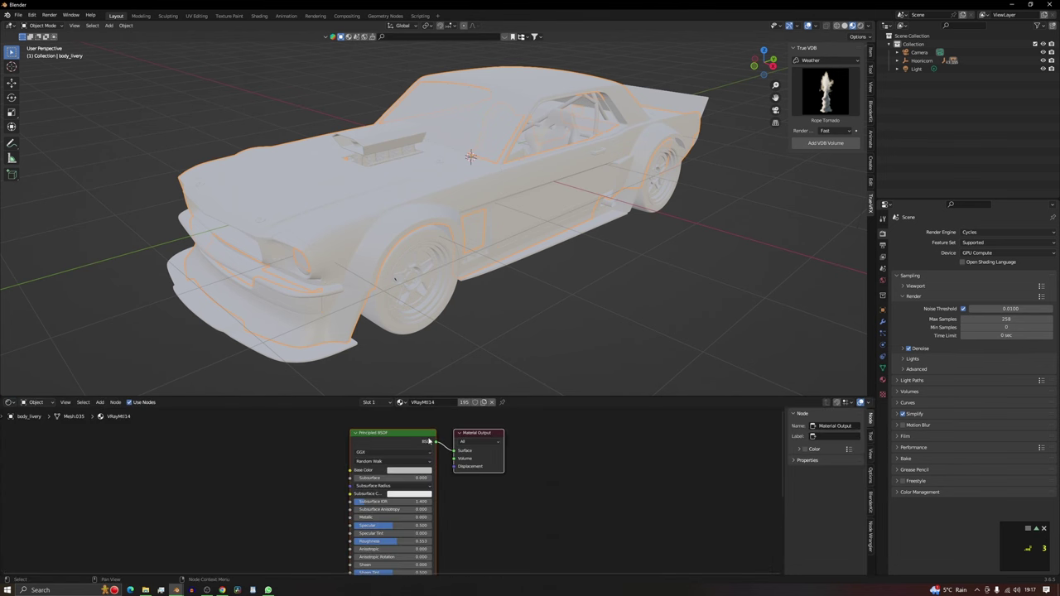
left_click_drag(389, 438, 410, 454)
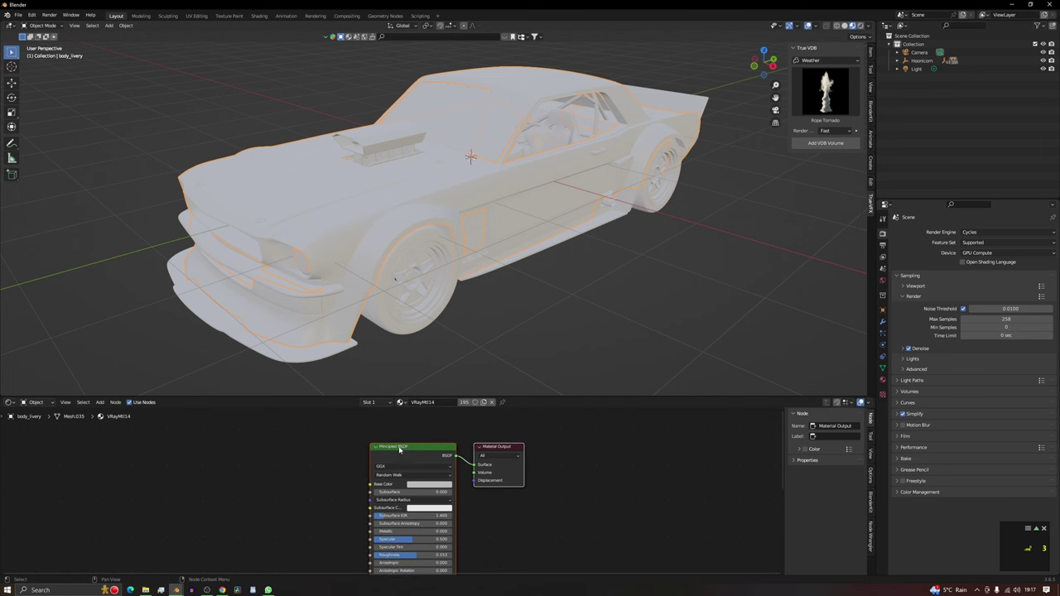
left_click(398, 449)
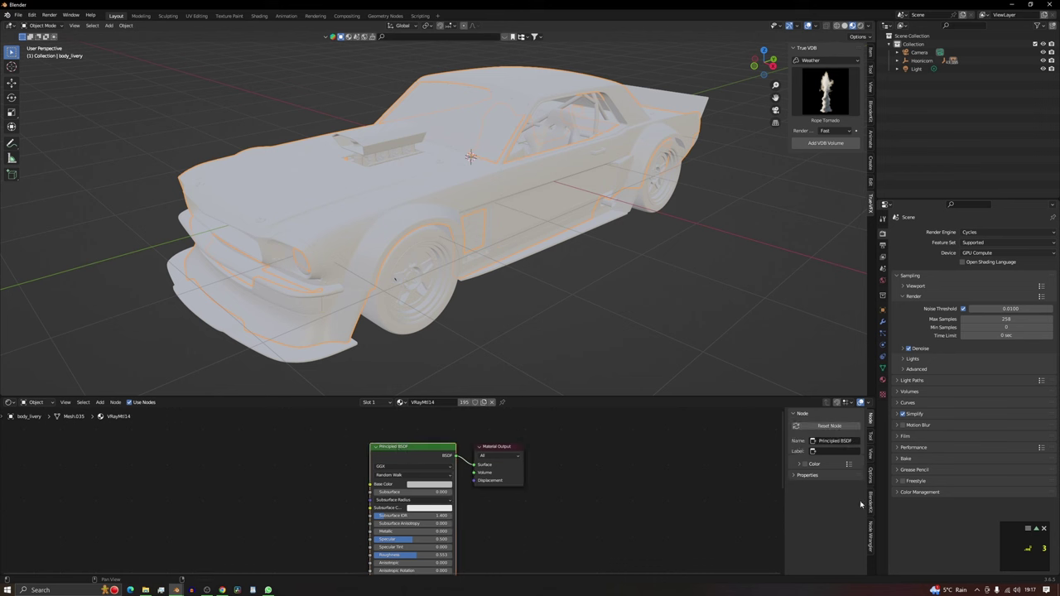
left_click(871, 537)
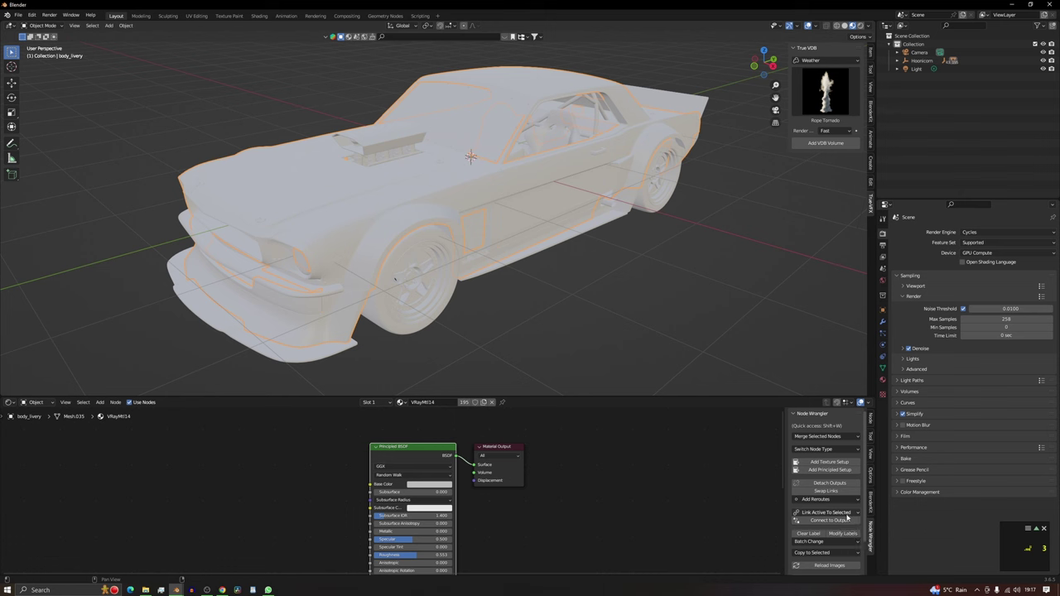
- Add a Node Wrangler texture setup and load Livery_BaseColor.1002.png from maps\livery into it
left_click(829, 464)
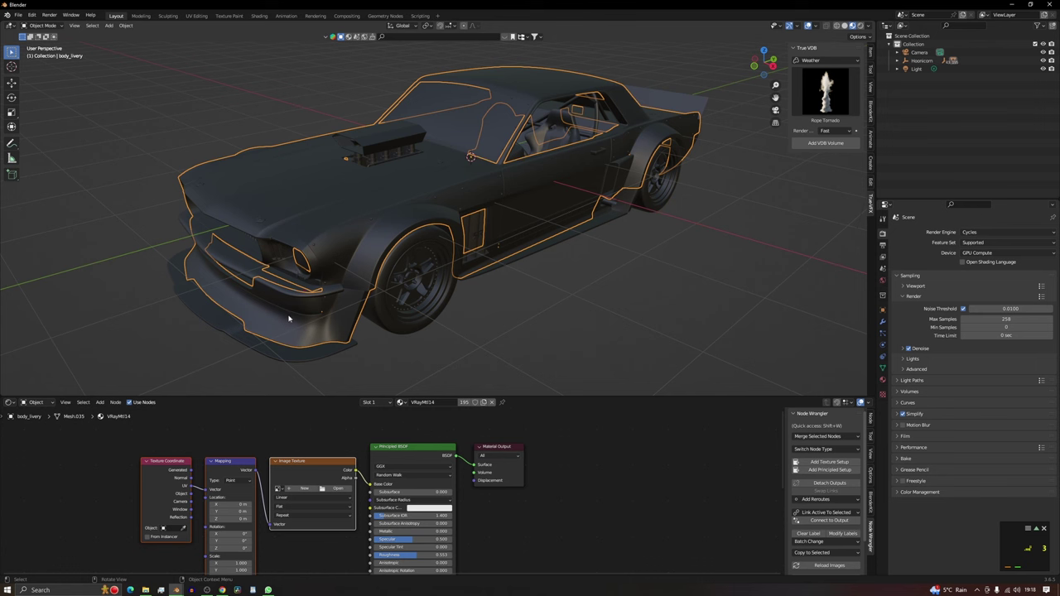
left_click(336, 492)
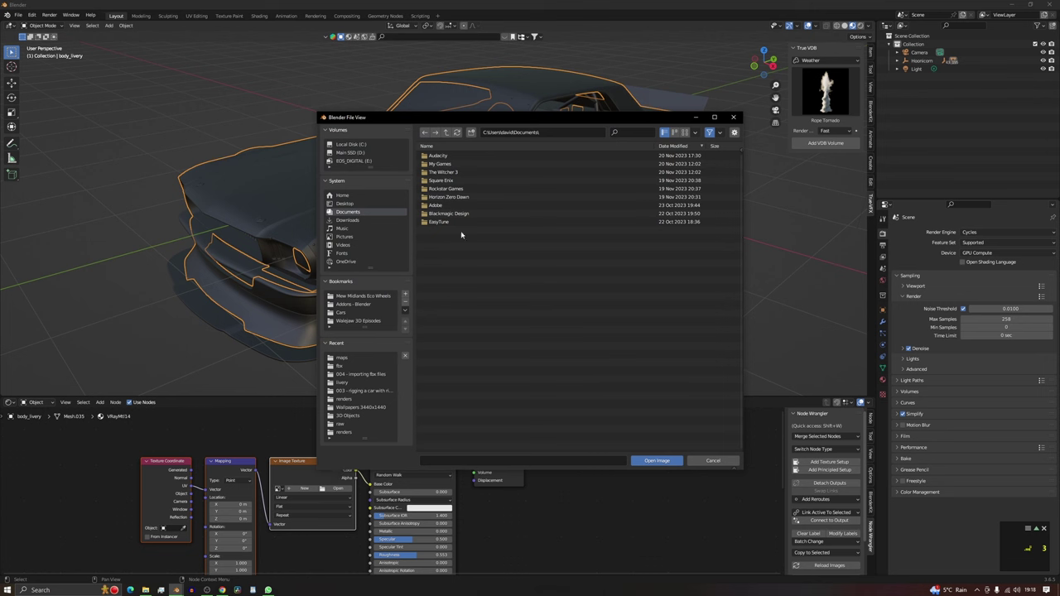
left_click(366, 360)
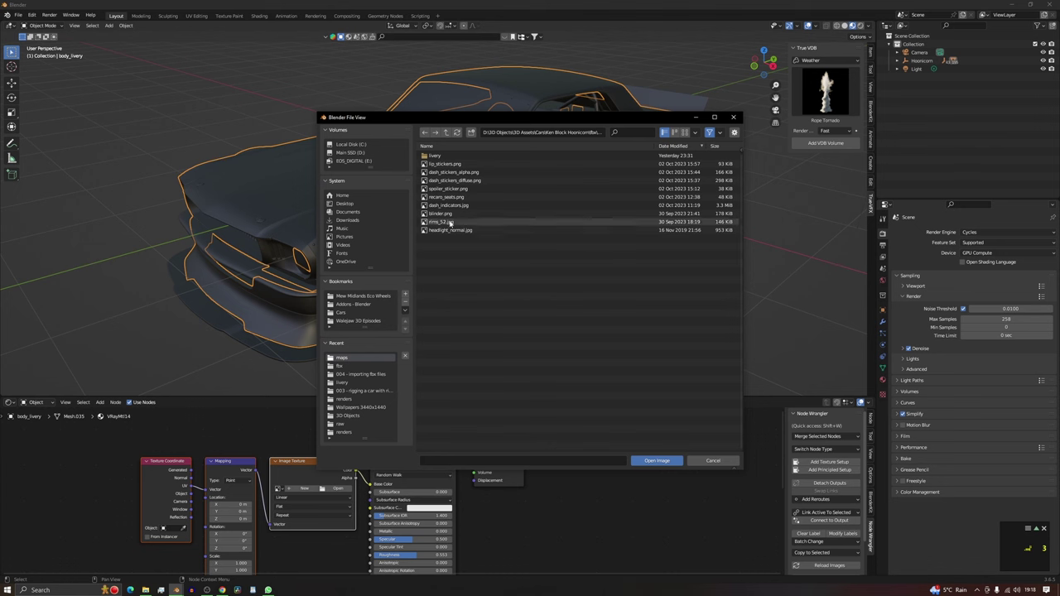
double_click(458, 155)
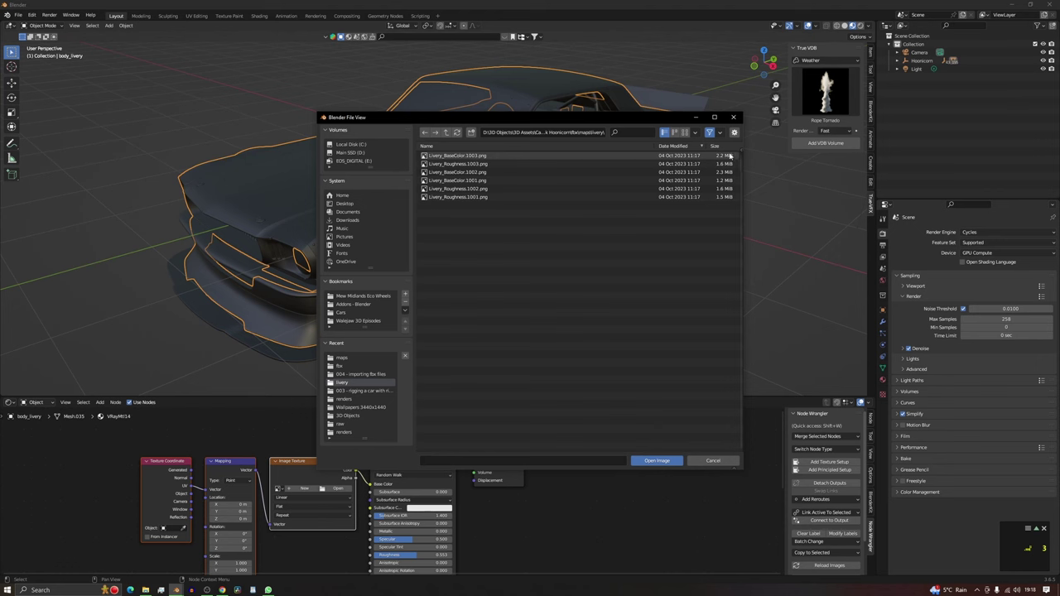
left_click(496, 174)
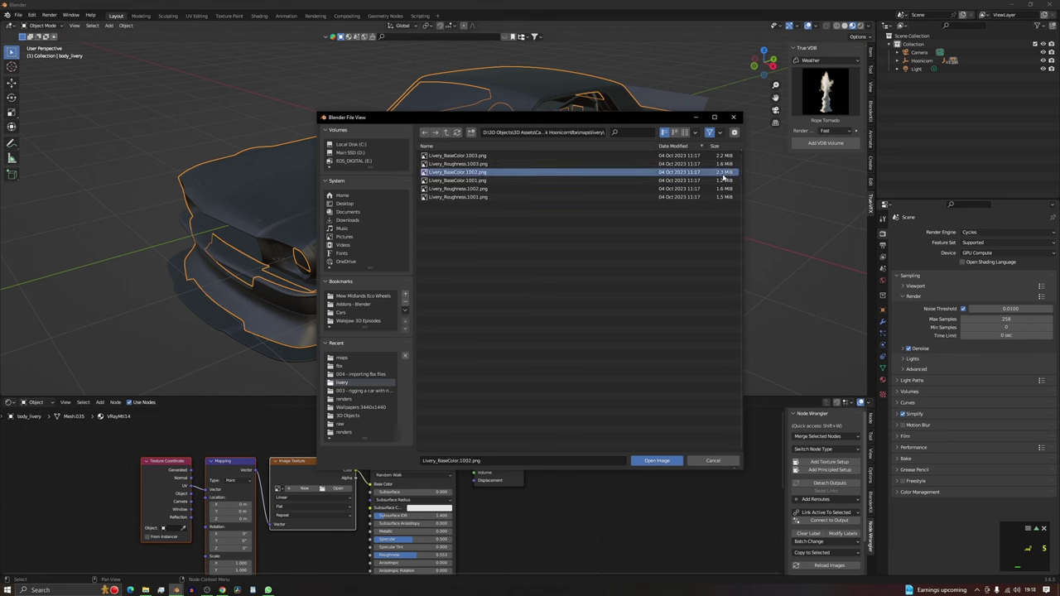
left_click(658, 462)
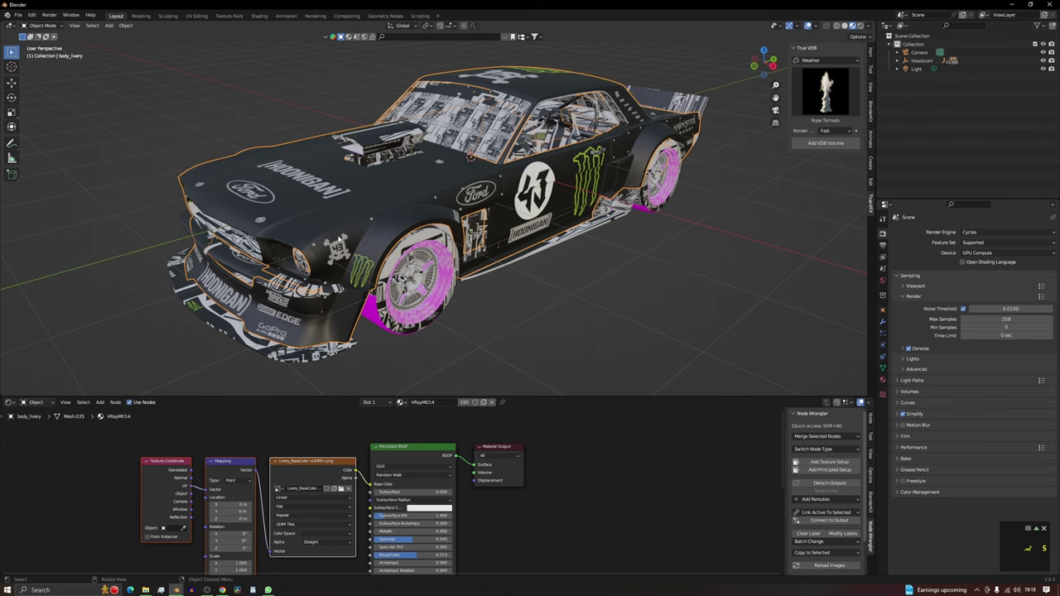
- Duplicate the Image Texture node, wire the copy into the Principled BSDF, and browse for its image
middle_click_drag(548, 253, 124, 255)
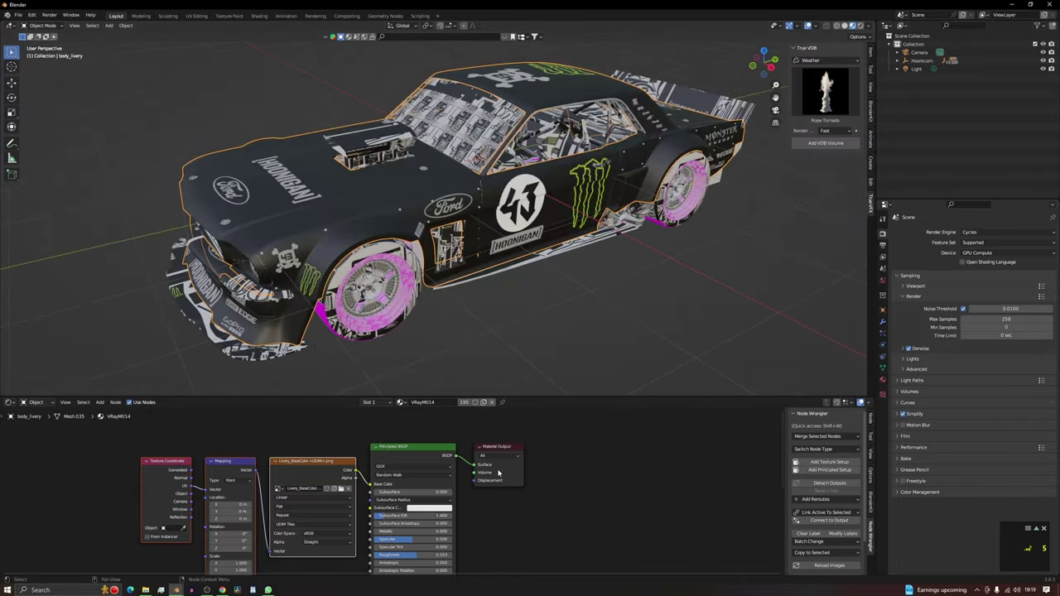
scroll(538, 495, "down", 6)
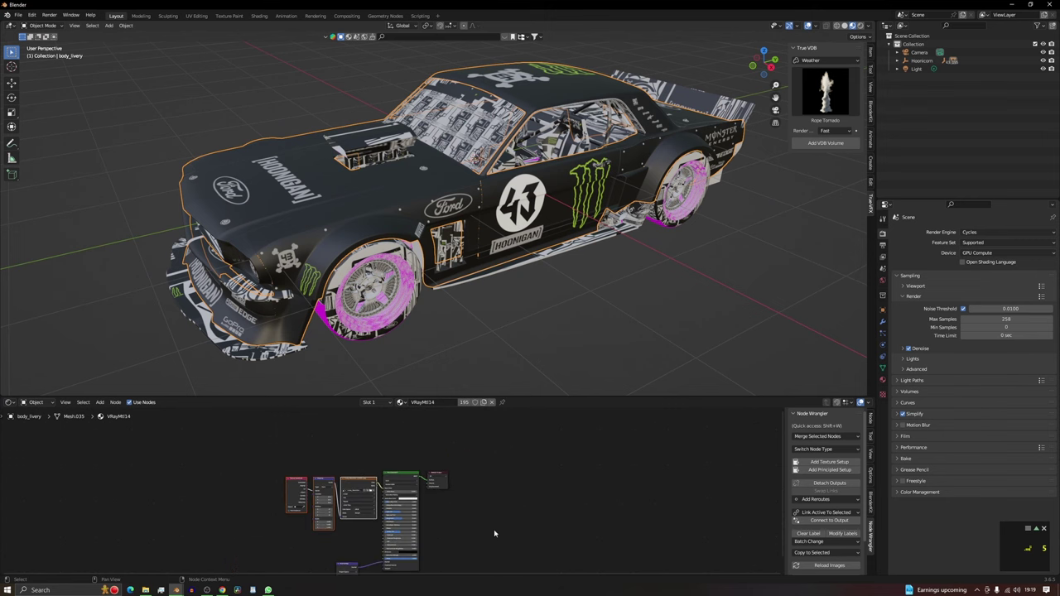
scroll(553, 476, "up", 1)
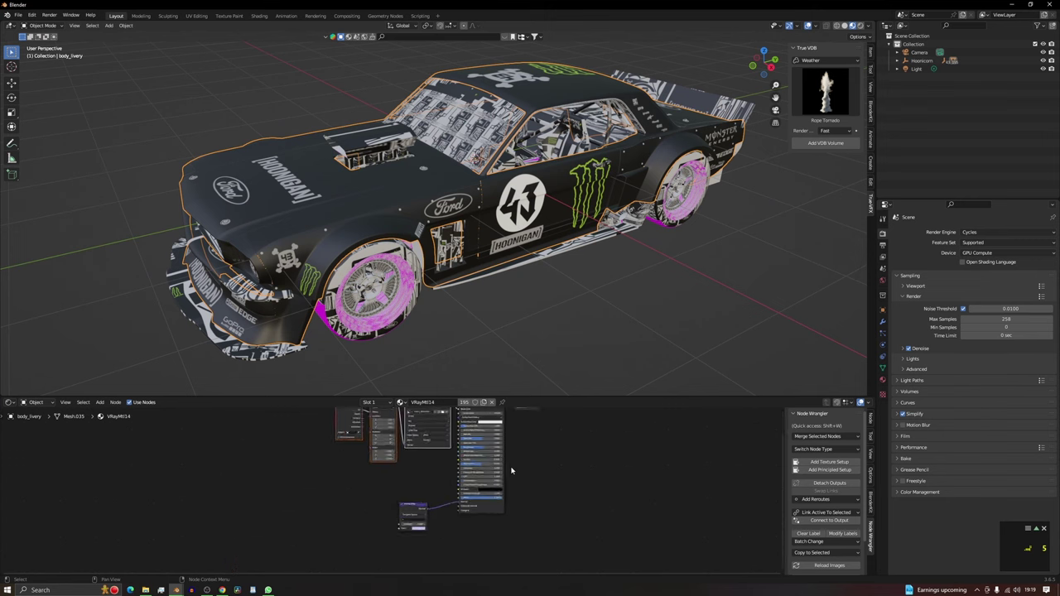
key("Home")
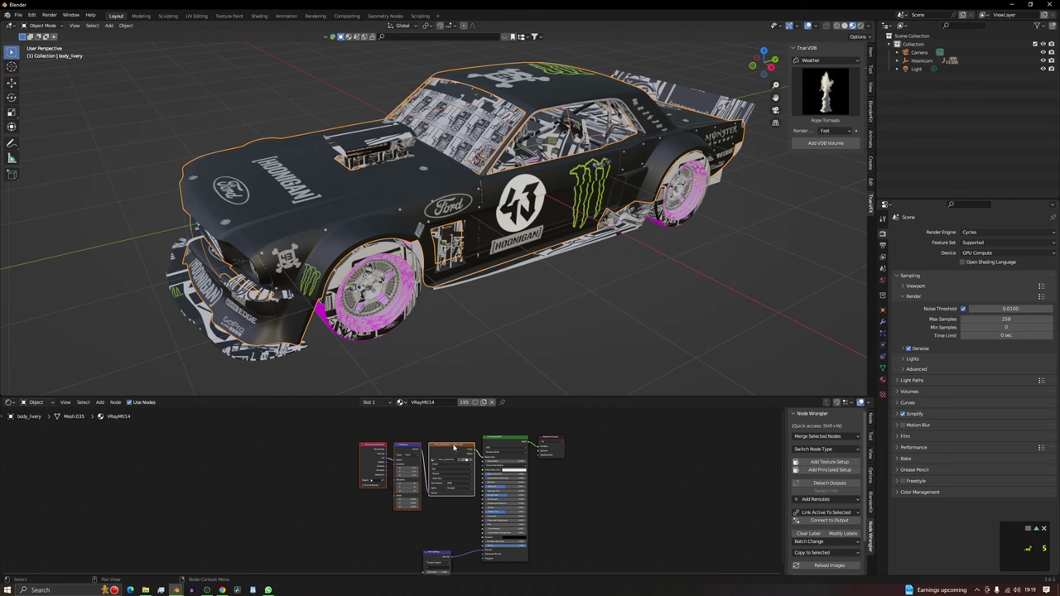
left_click(454, 448)
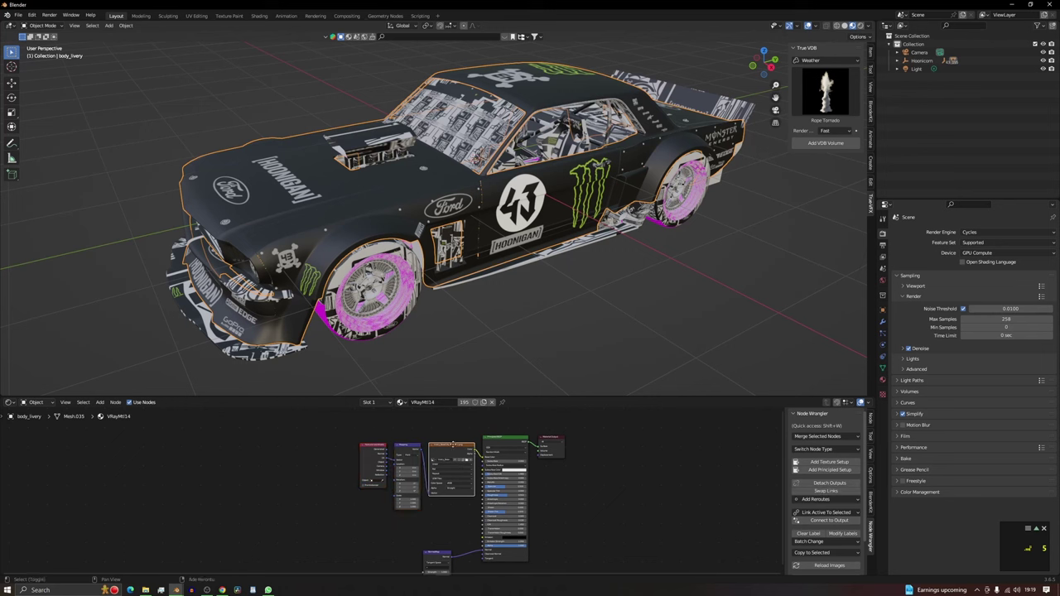
key("shift+d")
left_click(395, 523)
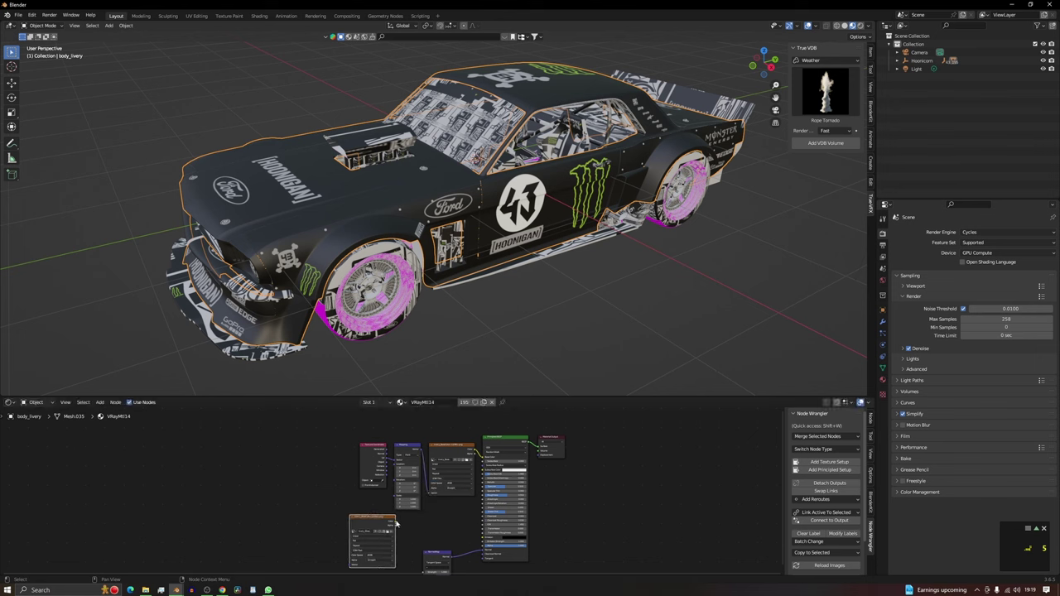
left_click_drag(395, 523, 483, 497)
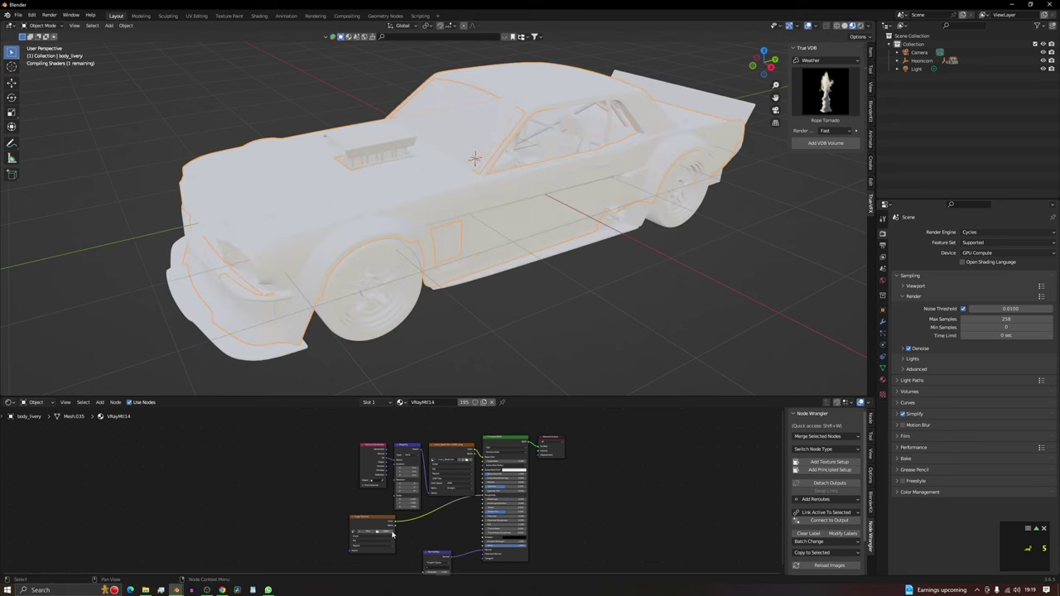
left_click(389, 531)
left_click(383, 532)
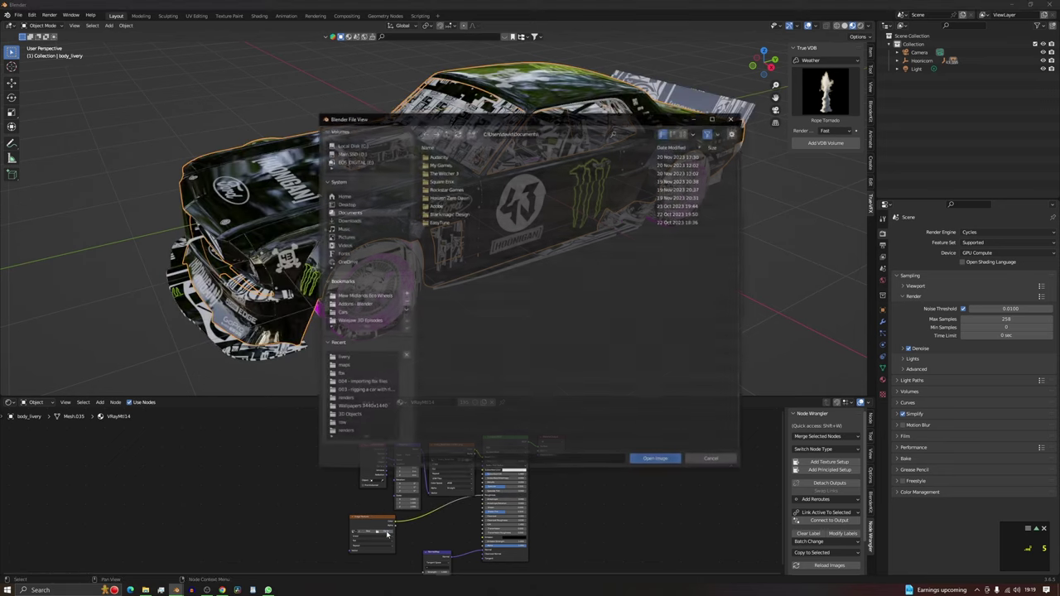
- Load Livery_Roughness.1003.png from the livery folder into the second texture node
left_click(344, 358)
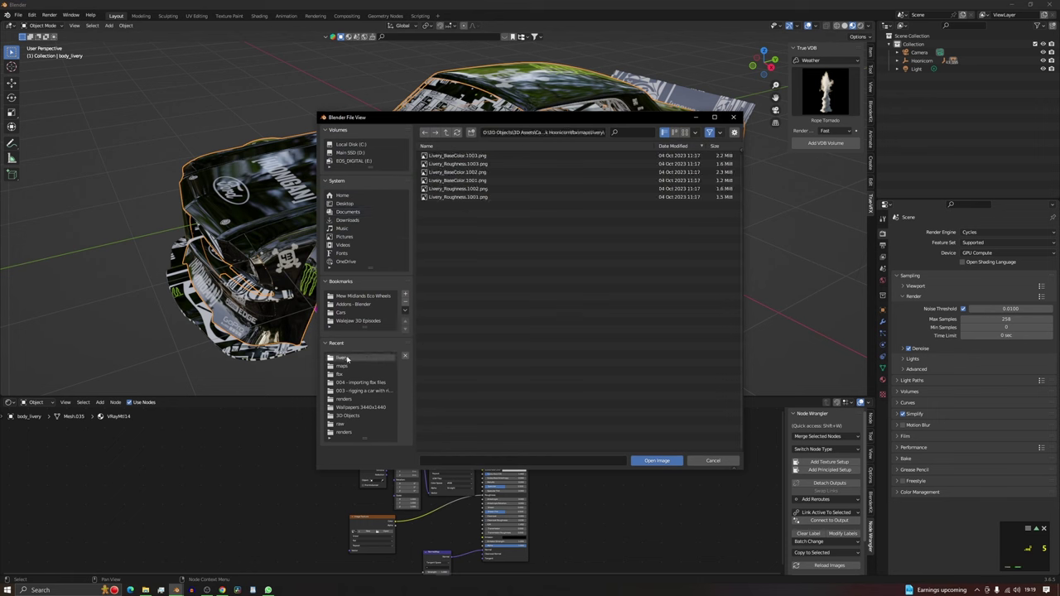
left_click(470, 164)
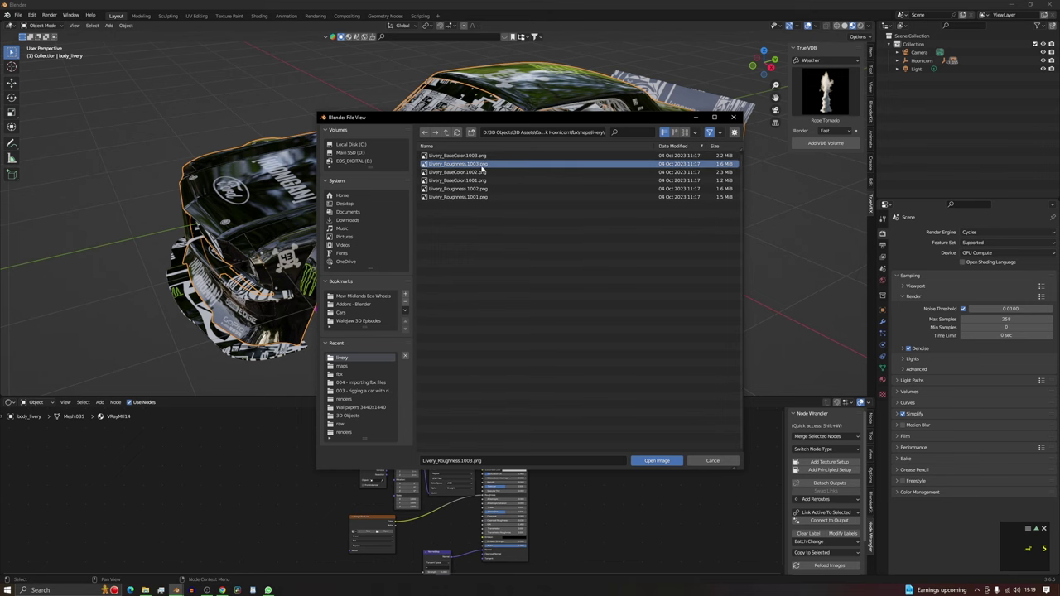
left_click(660, 462)
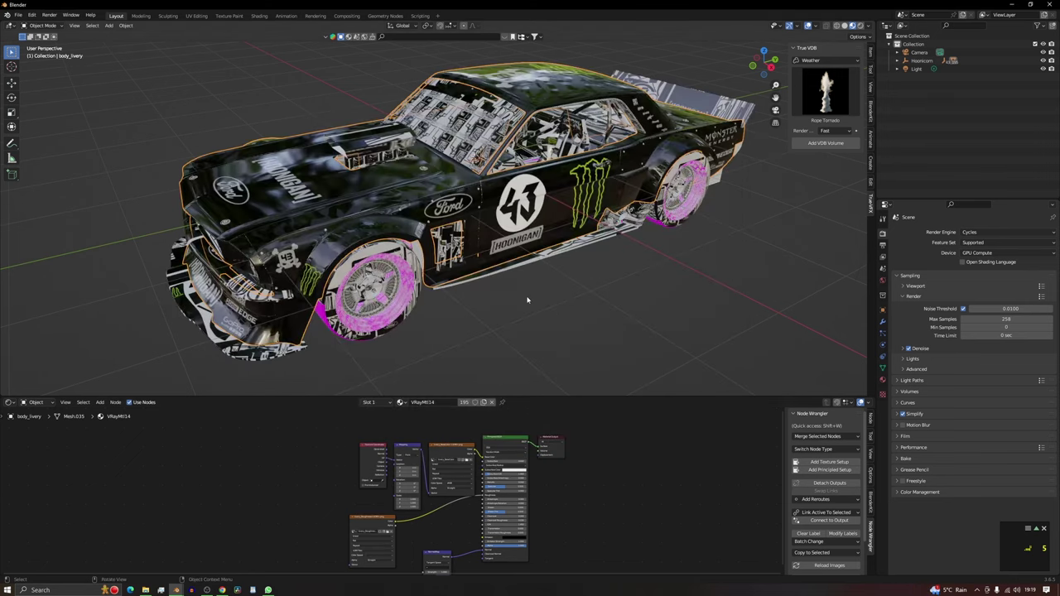
- Nudge the lower-left texture node right and orbit to inspect the glossy livery body
middle_click_drag(605, 226, 446, 189)
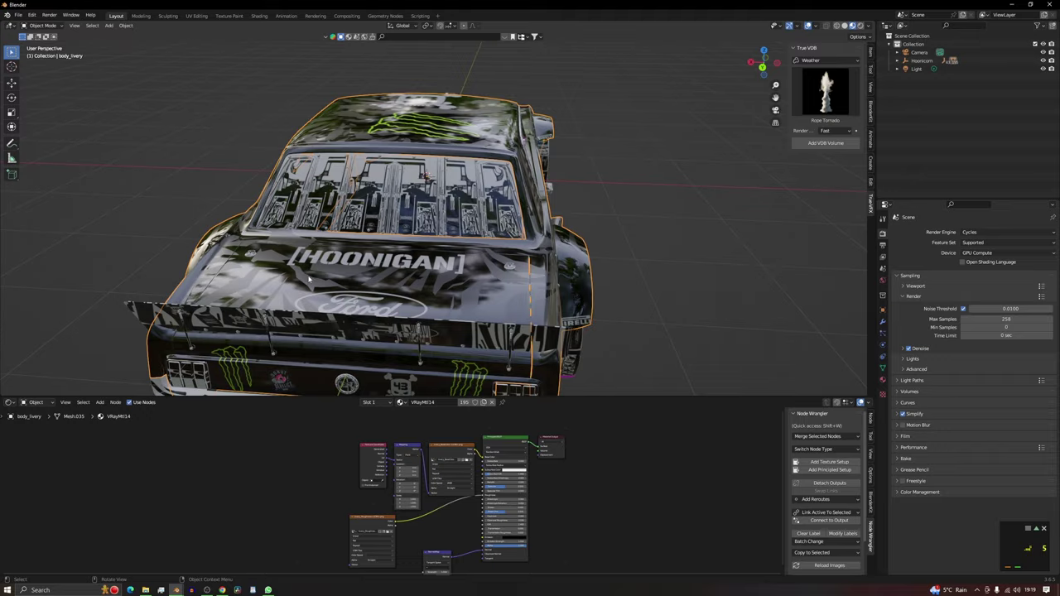
middle_click_drag(319, 266, 496, 377)
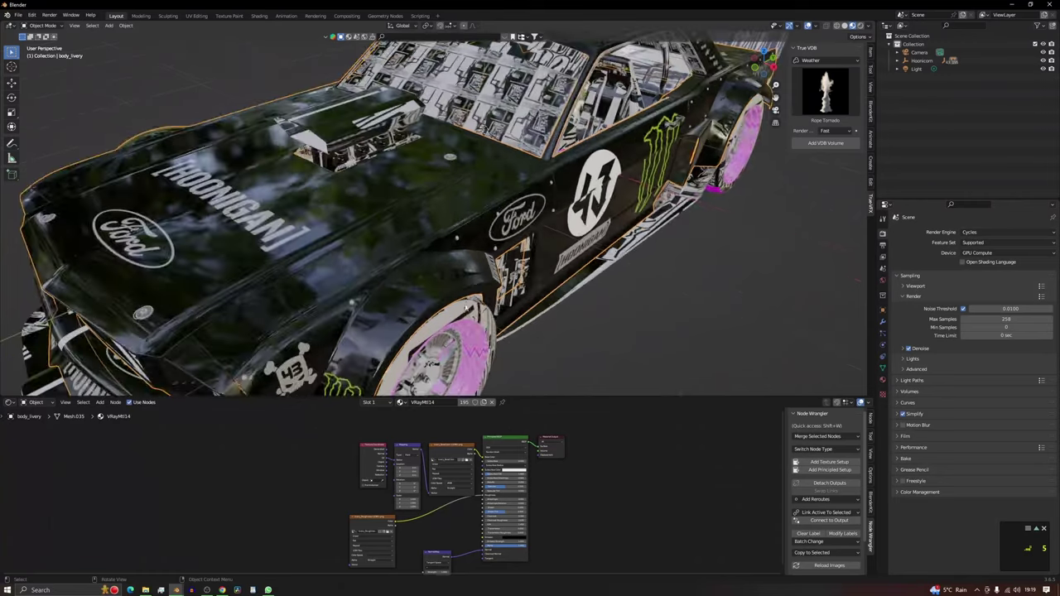
scroll(518, 306, "down", 5)
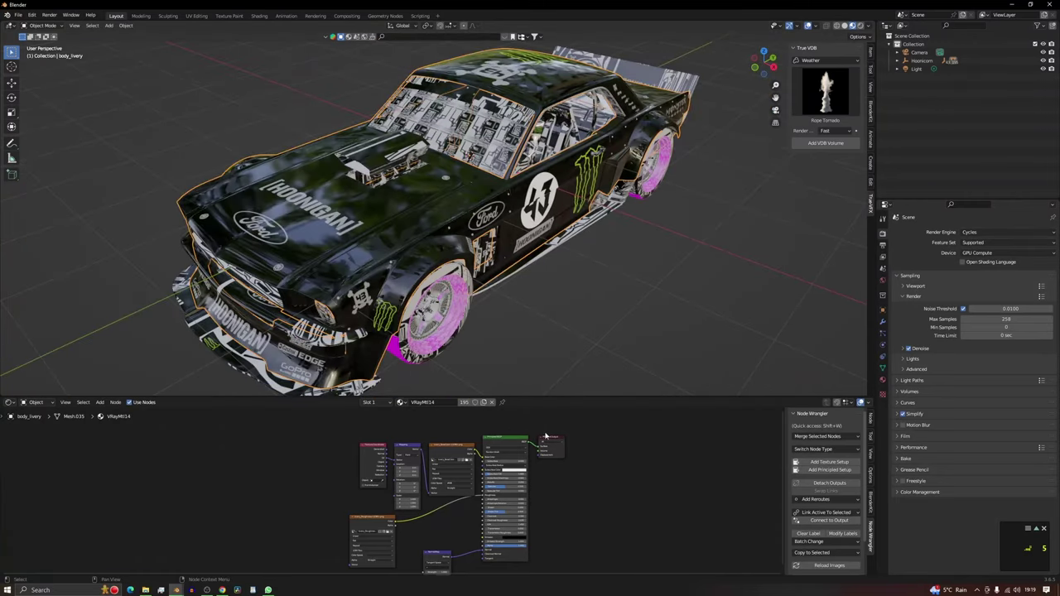
left_click(443, 448)
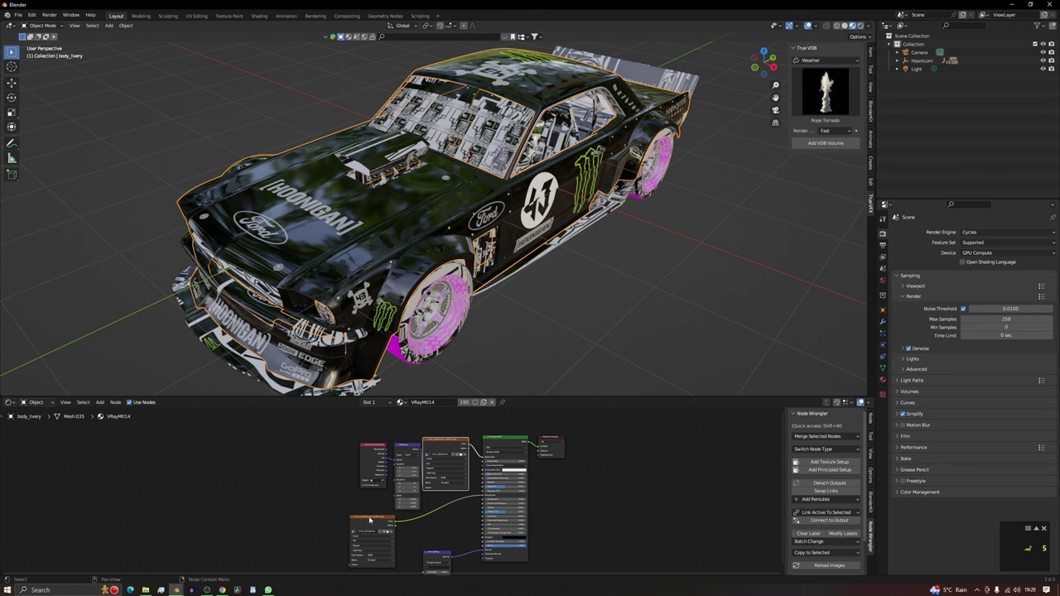
mouse_move(372, 519)
left_mouse_down()
mouse_move(391, 520)
mouse_move(387, 512)
left_mouse_up()
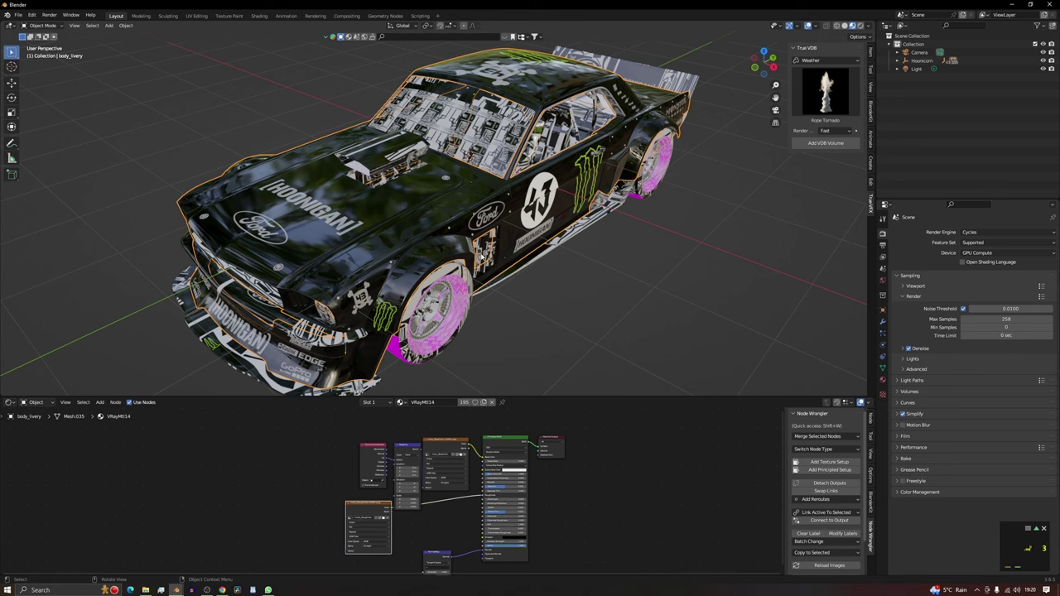
mouse_move(477, 275)
middle_mouse_down()
mouse_move(485, 264)
mouse_move(464, 265)
middle_mouse_up()
- Unlink VRayMtl14 from carbon_parts so its splitter, wing and diffuser turn plain white
left_click(196, 304)
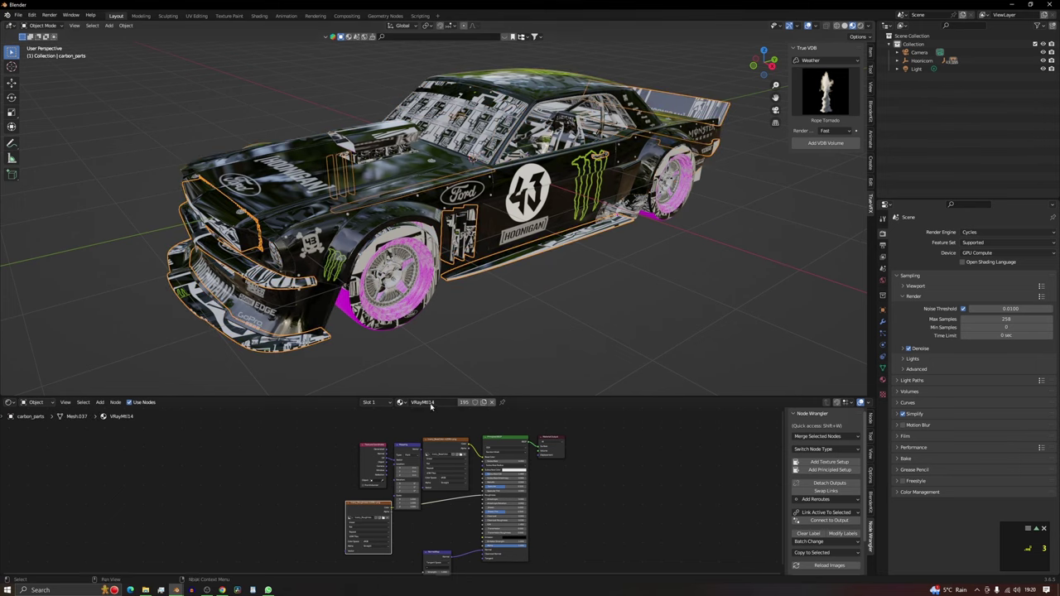
left_click(492, 402)
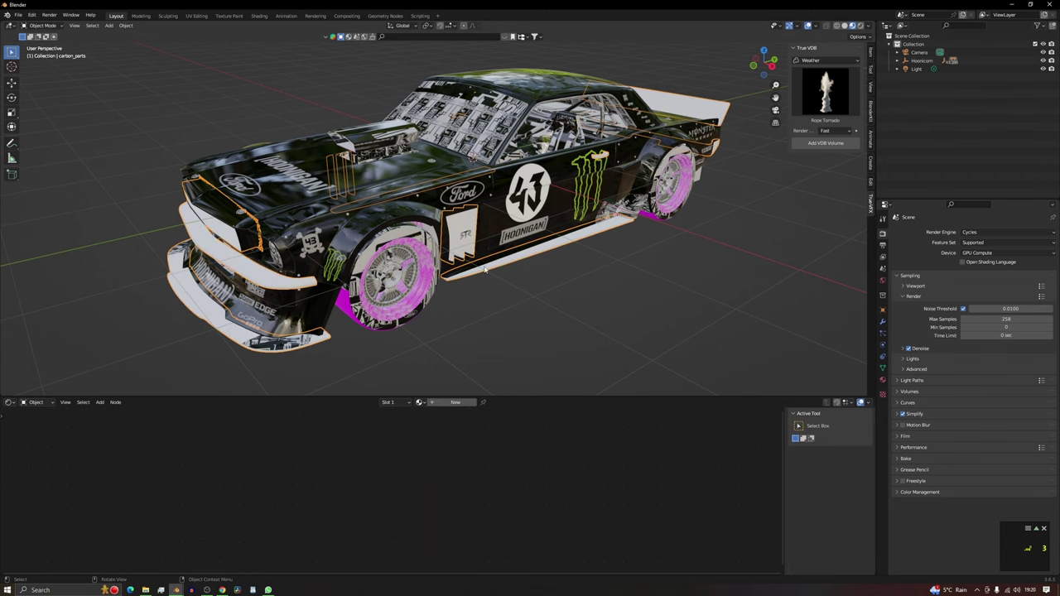
middle_click_drag(660, 147, 531, 164)
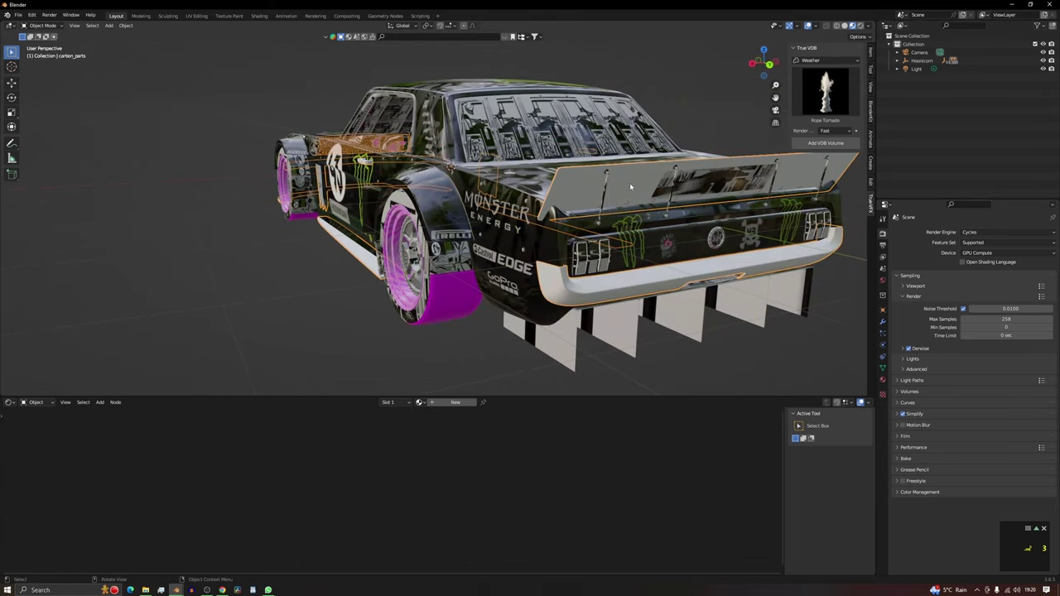
- Create a new material for carbon_parts with a black base colour
left_click(882, 379)
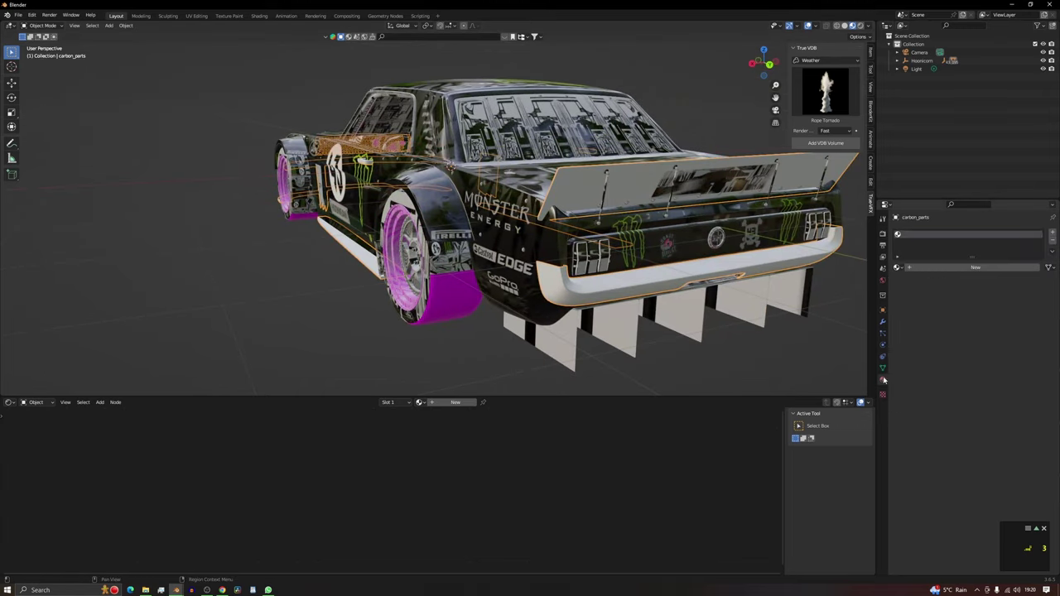
left_click(921, 269)
left_click(986, 341)
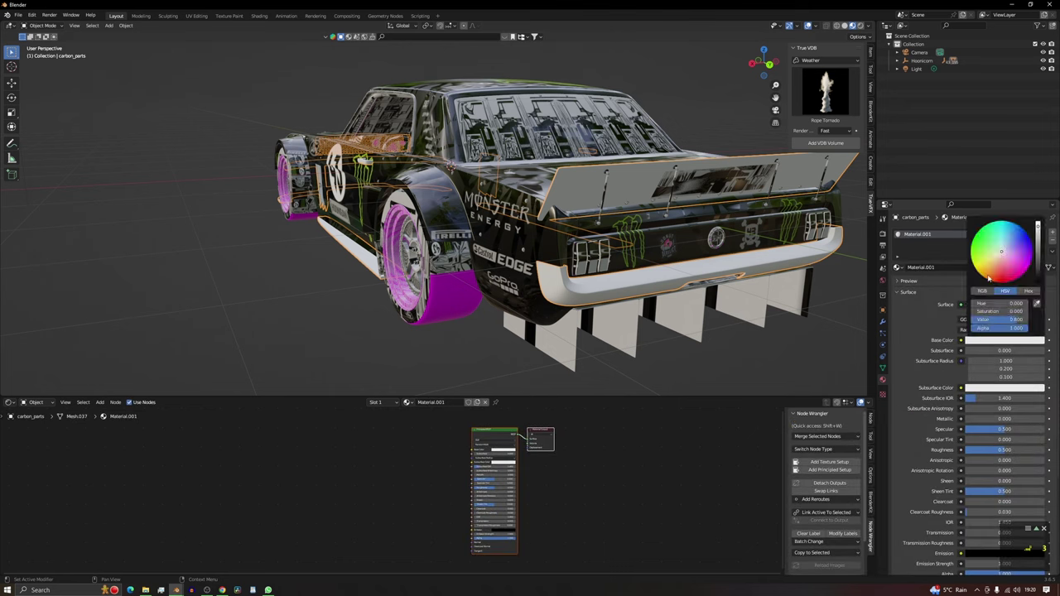
left_click_drag(1032, 258, 1032, 280)
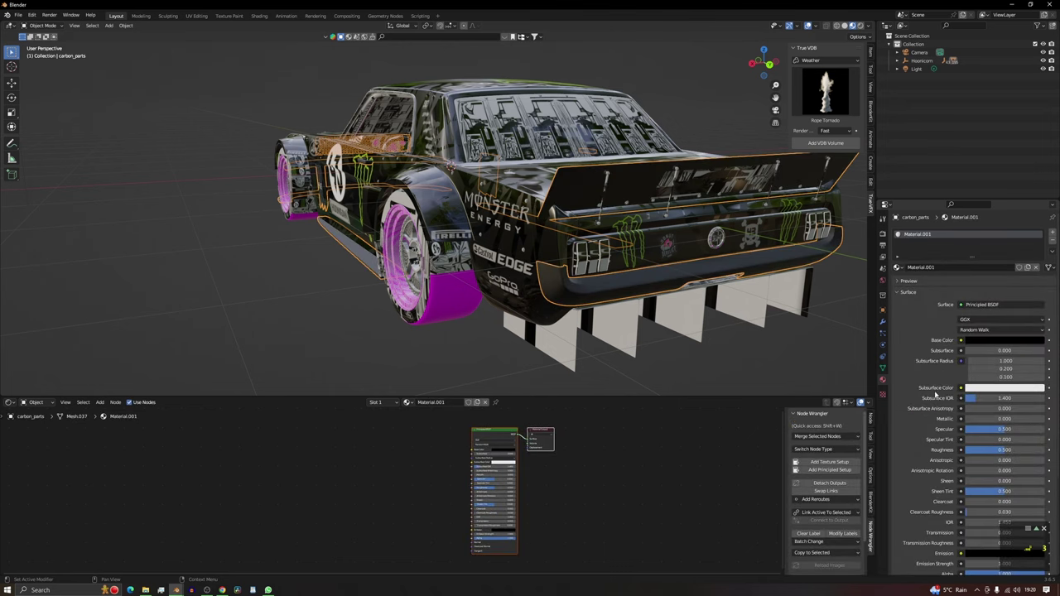
- Set Clearcoat to 1.000 and Roughness to 0.117 for a glossy black finish
scroll(936, 394, "down", 3)
left_click_drag(962, 437, 1042, 437)
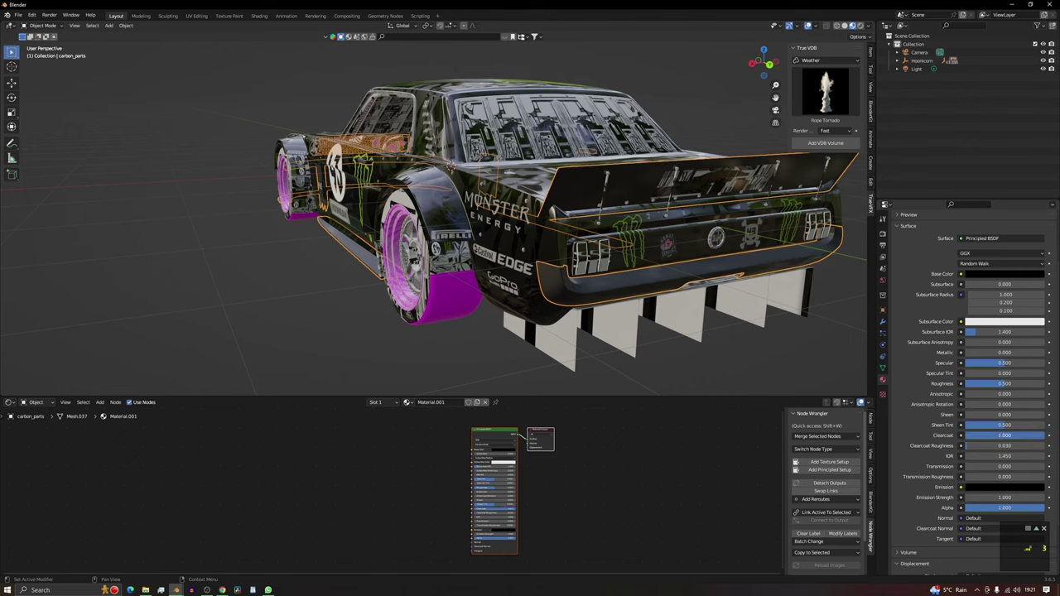
left_click_drag(1006, 384, 974, 384)
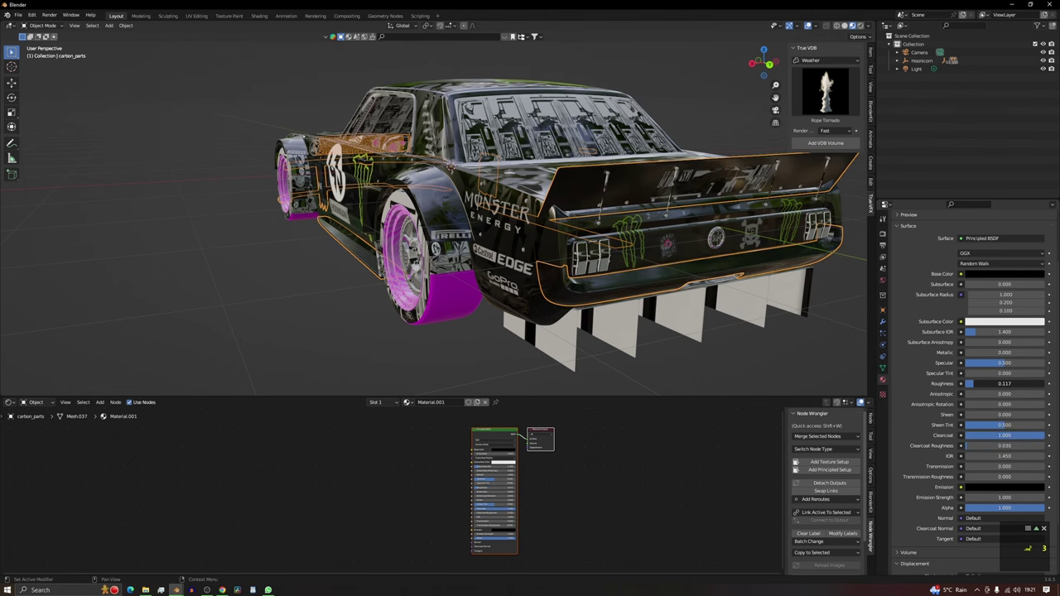
middle_click_drag(613, 249, 540, 201)
scroll(520, 259, "up", 3)
scroll(519, 259, "down", 3)
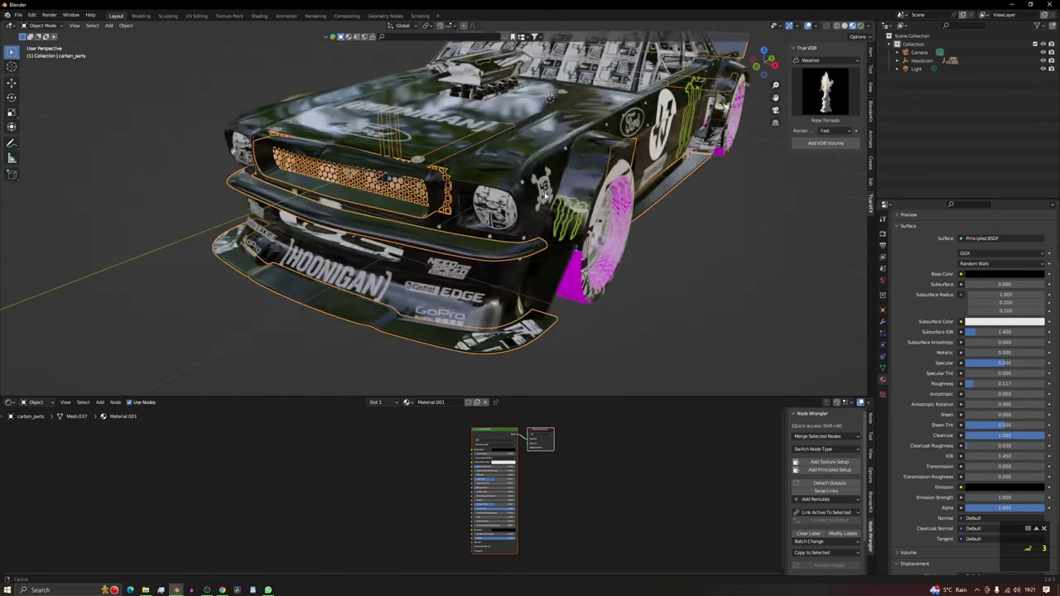
scroll(540, 200, "up", 4)
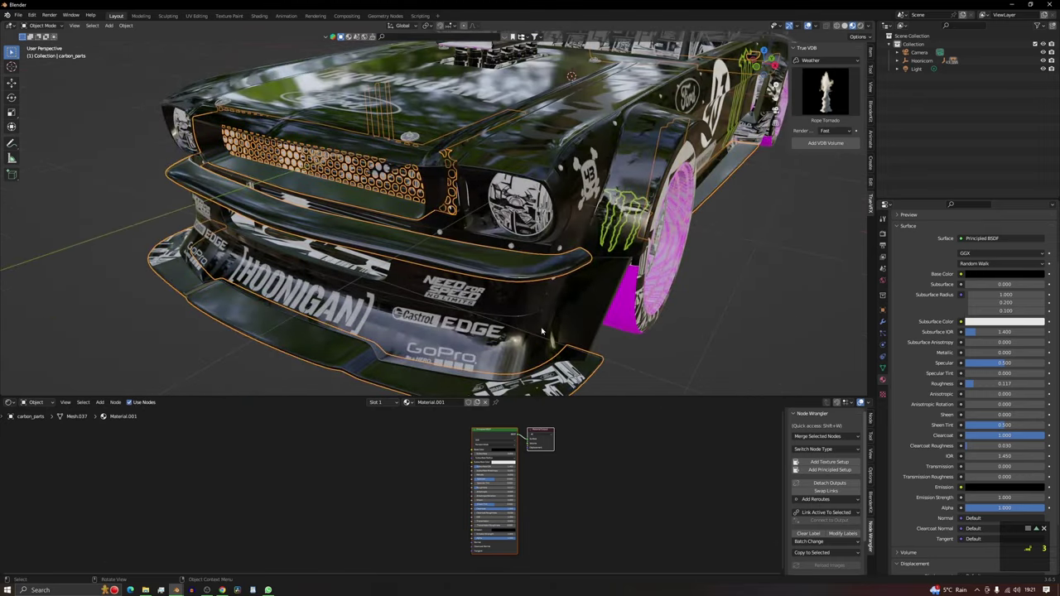
middle_click_drag(559, 319, 534, 227)
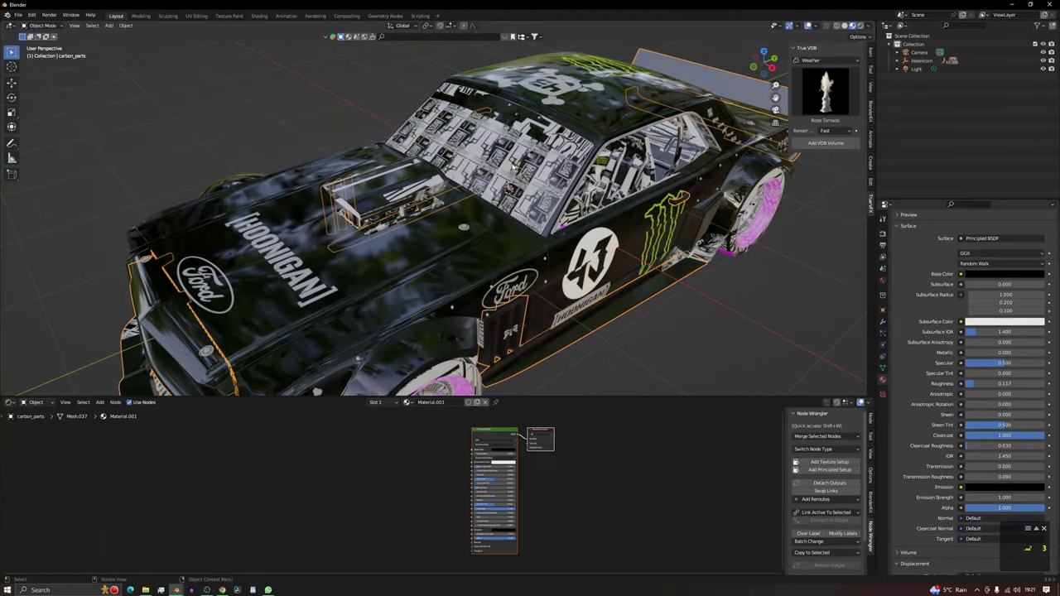
- Replace glass.001's VRayMtl14 with a new material, Material.002
left_click(536, 191)
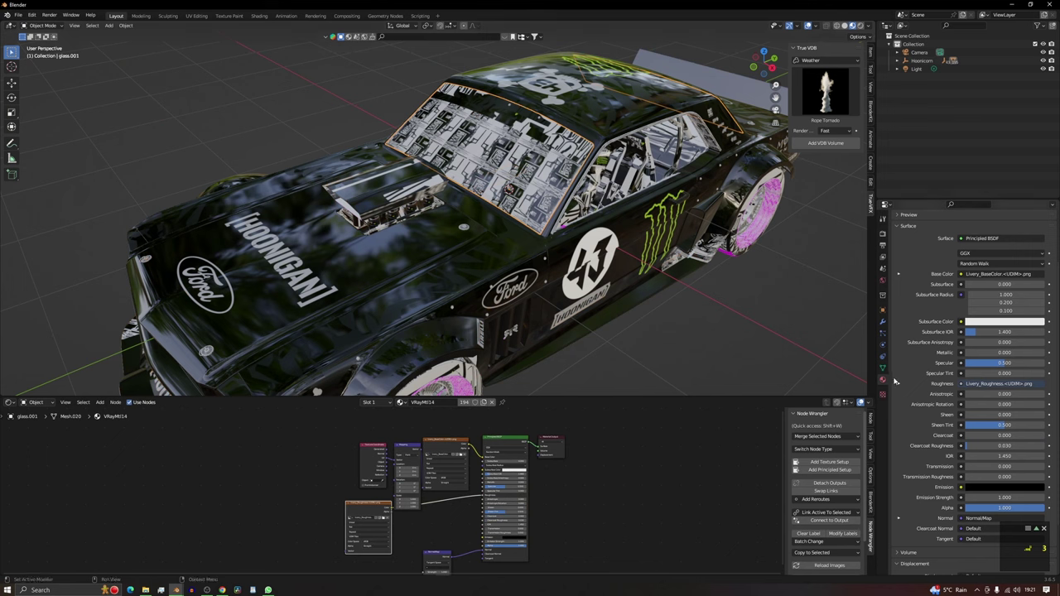
left_click(492, 402)
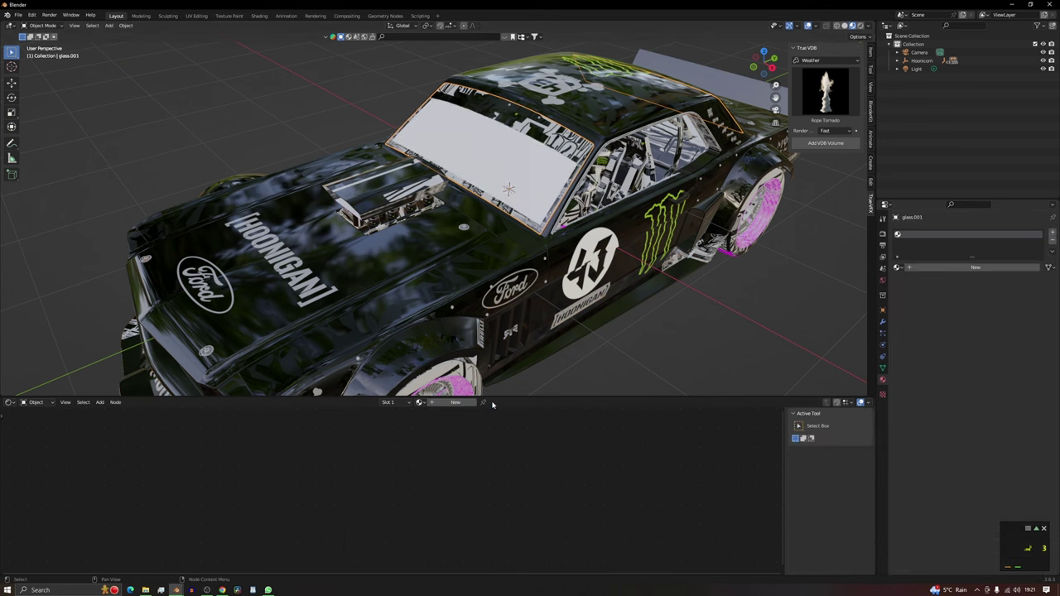
left_click(917, 269)
- Set Transmission to 1.000 and Roughness to about 0.127, previewed in rendered shading
scroll(931, 422, "down", 3)
scroll(931, 423, "down", 2)
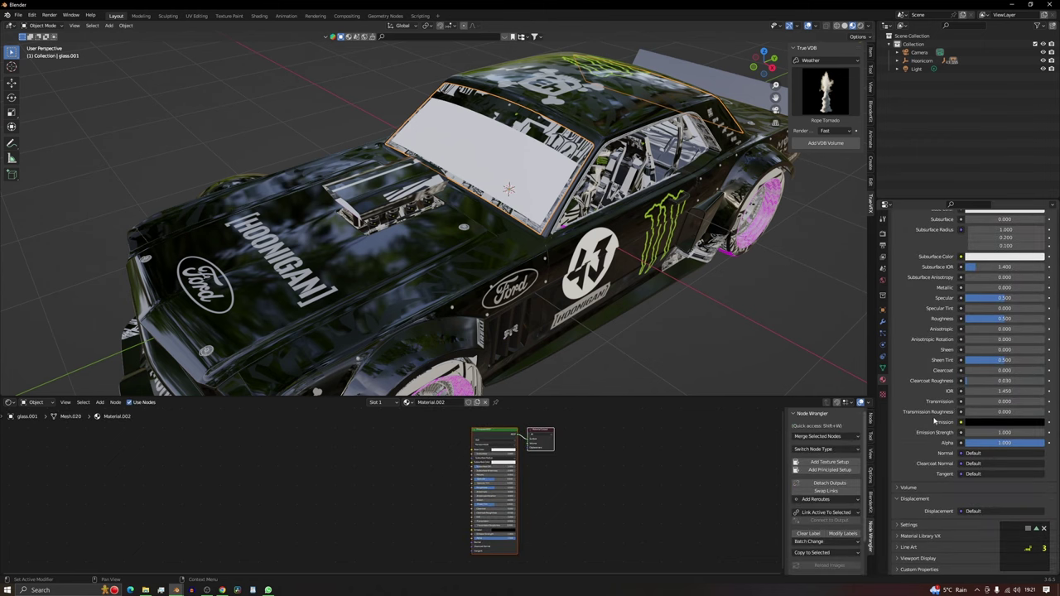
left_click_drag(976, 403, 1047, 403)
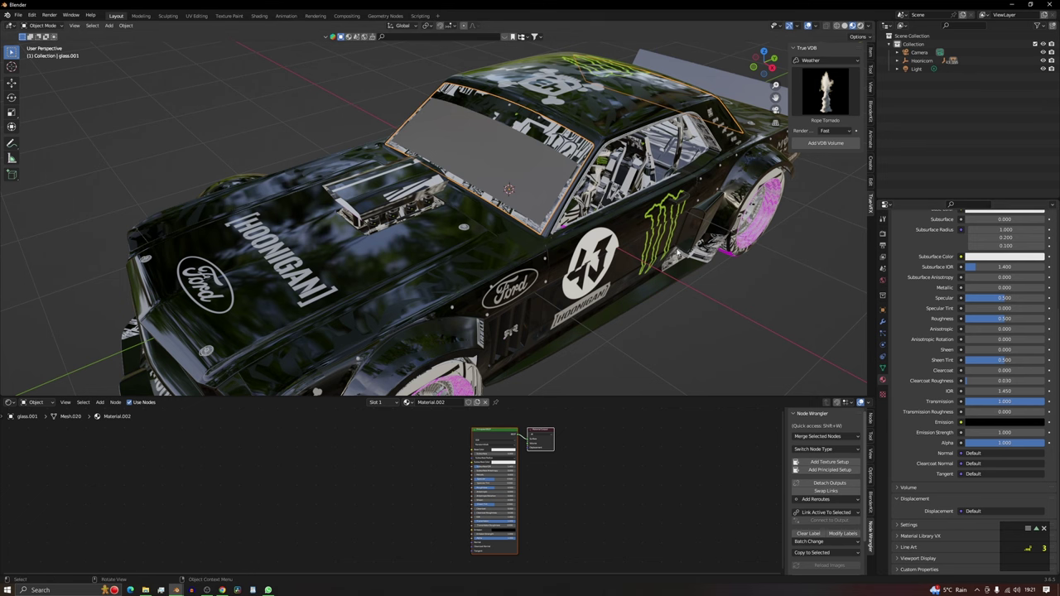
key("z")
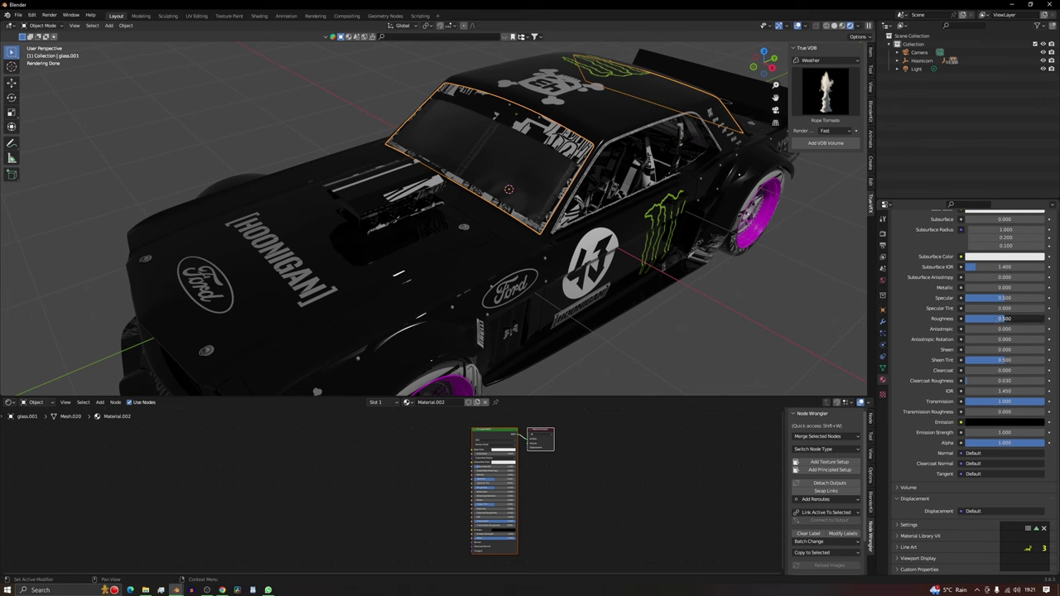
left_click_drag(1004, 318, 982, 318)
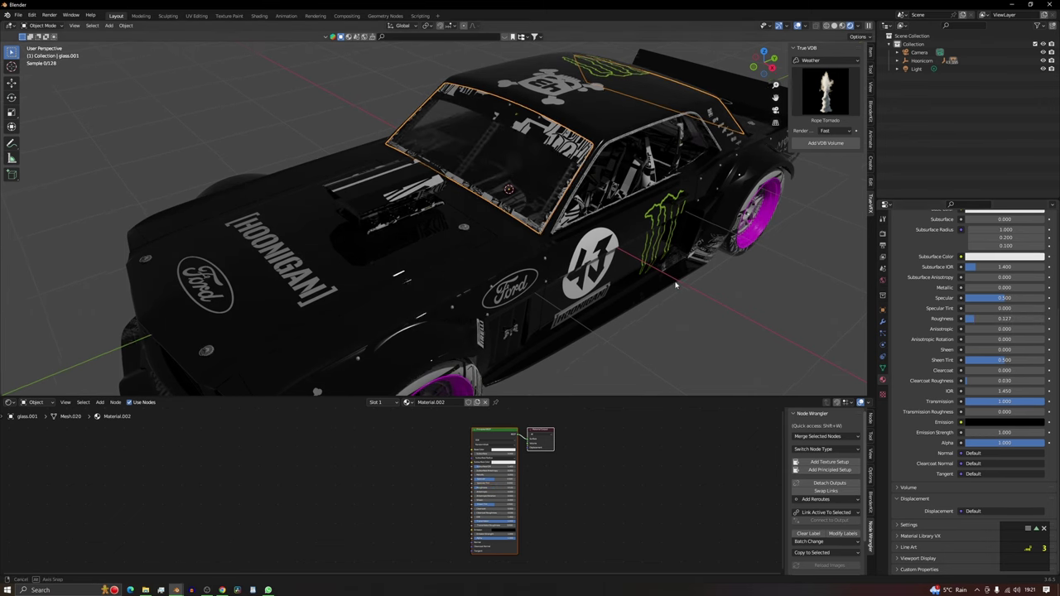
mouse_move(675, 285)
middle_mouse_down()
mouse_move(681, 265)
mouse_move(675, 298)
middle_mouse_up()
- Assign the existing glossy black Material.001 to the blinder banner object
left_click(530, 120)
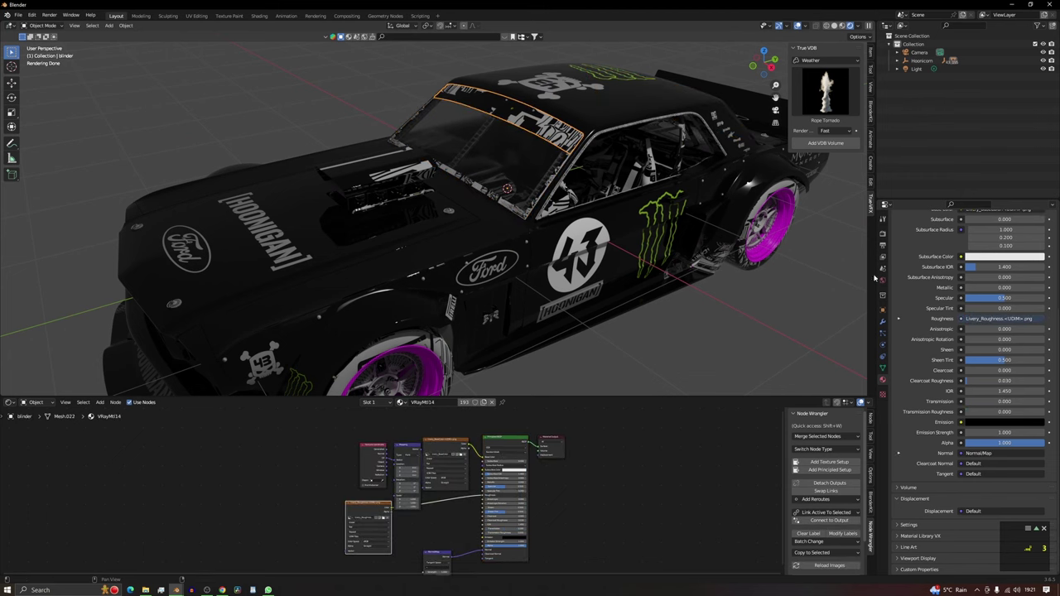
scroll(961, 332, "up", 4)
left_click(898, 266)
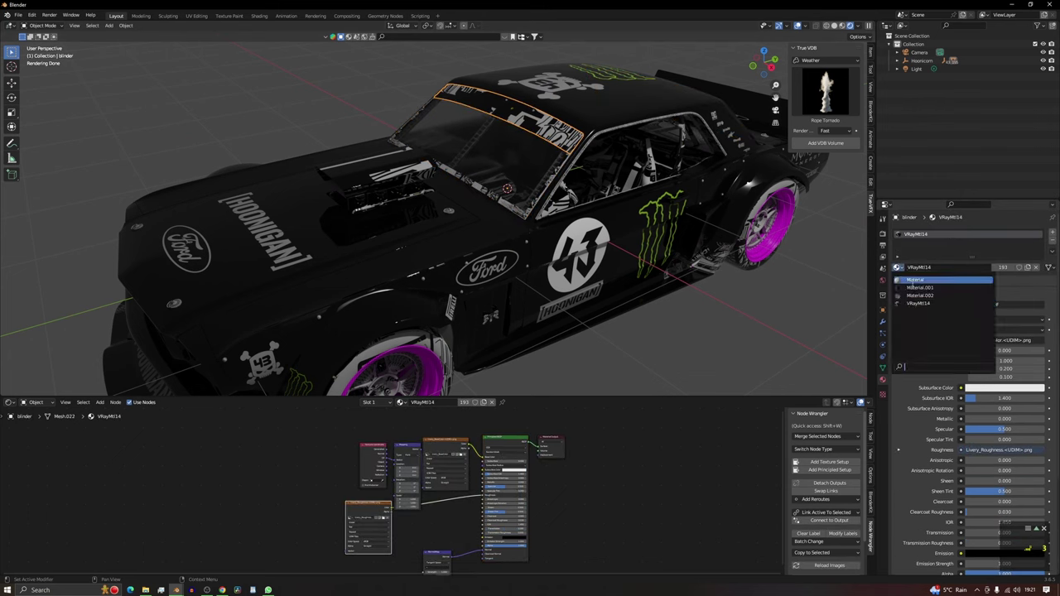
left_click(920, 287)
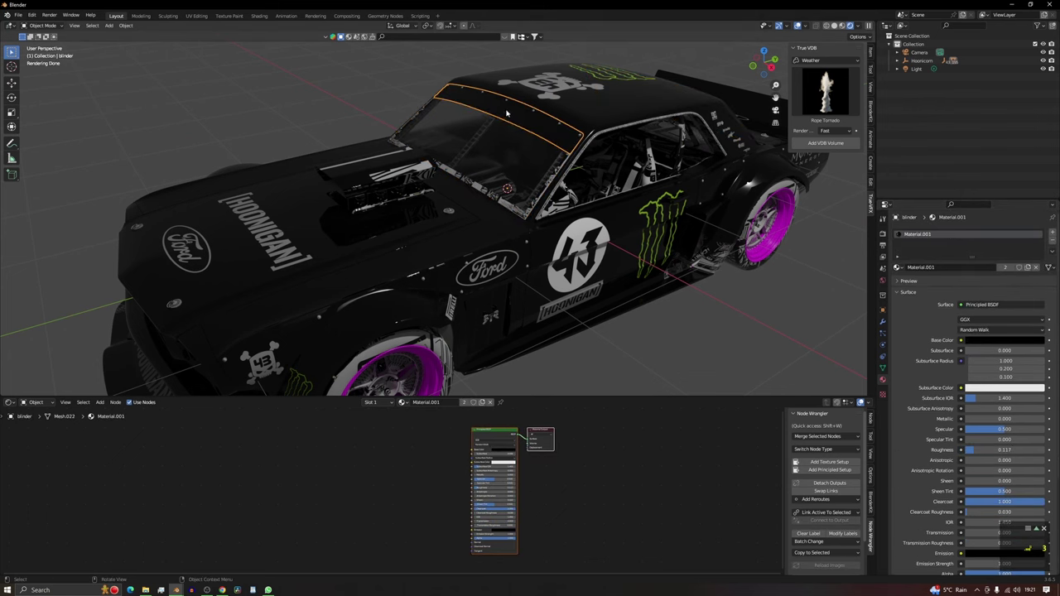
- Raise the world lighting Strength to 6.000
middle_click_drag(507, 114, 464, 116)
left_click(883, 280)
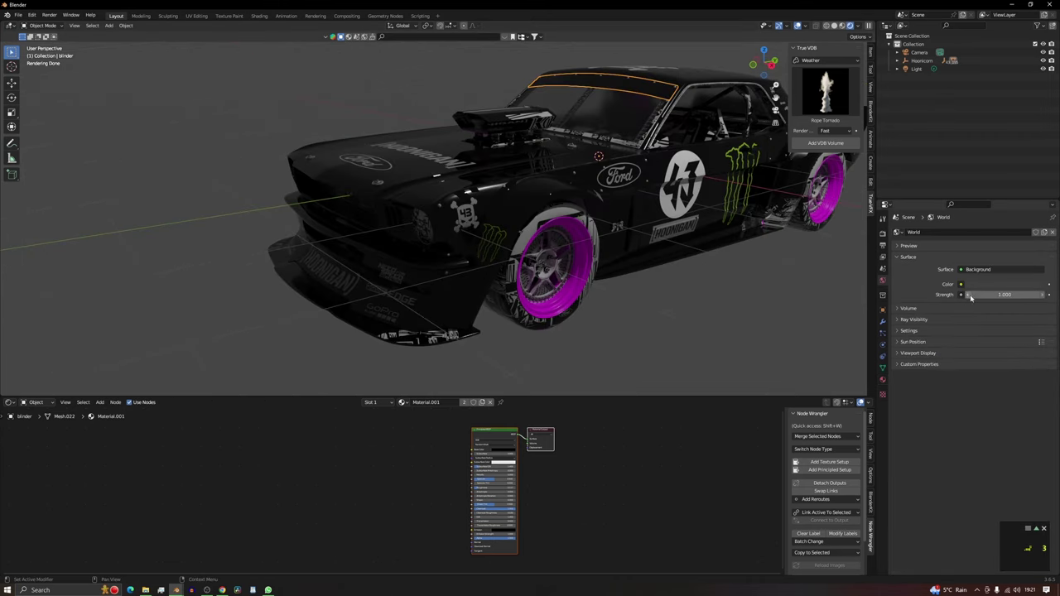
left_click_drag(971, 298, 1010, 297)
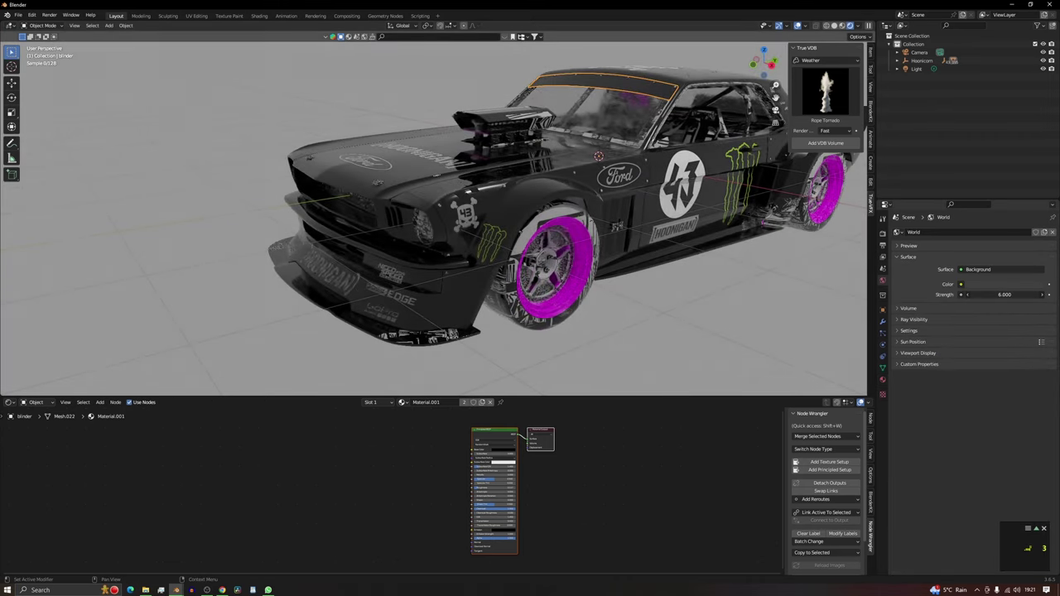
- Select the lip_stickers piece, unlink VRayMtl14 and create new Material.003
left_click(419, 328)
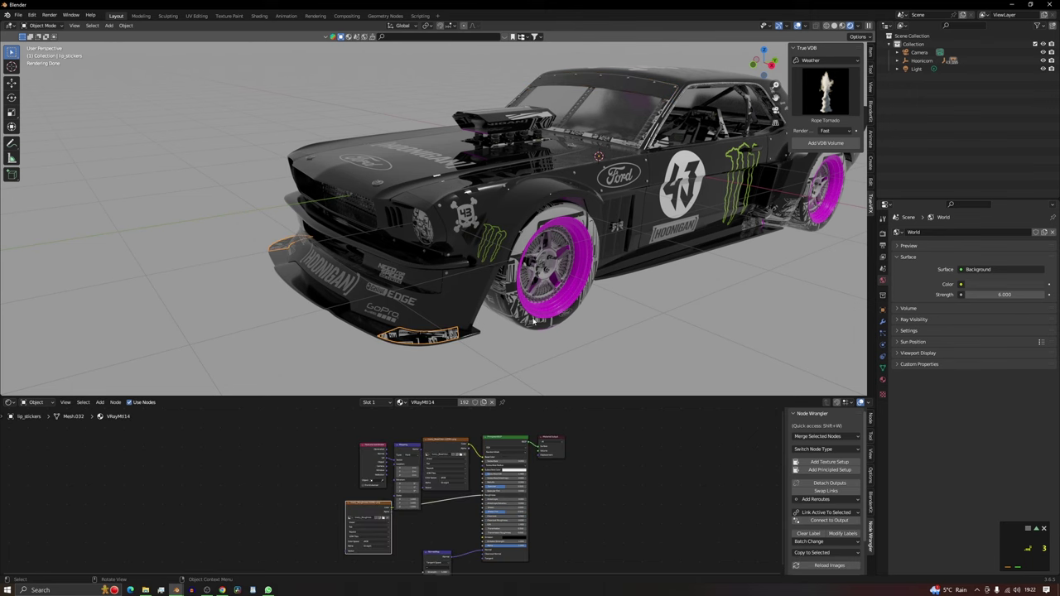
middle_click_drag(611, 266, 530, 220)
left_click(528, 334)
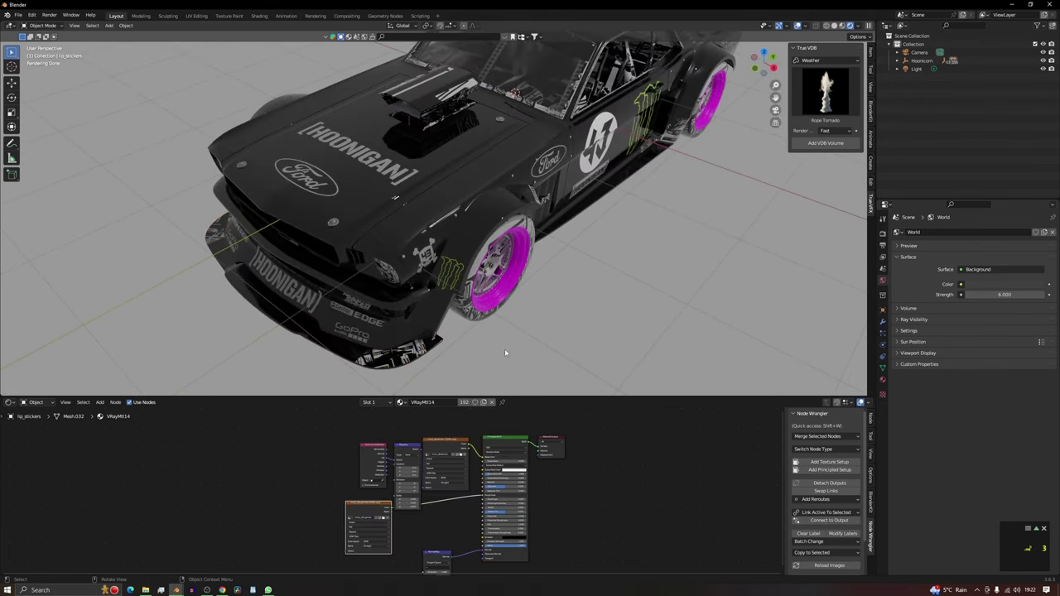
left_click(414, 355)
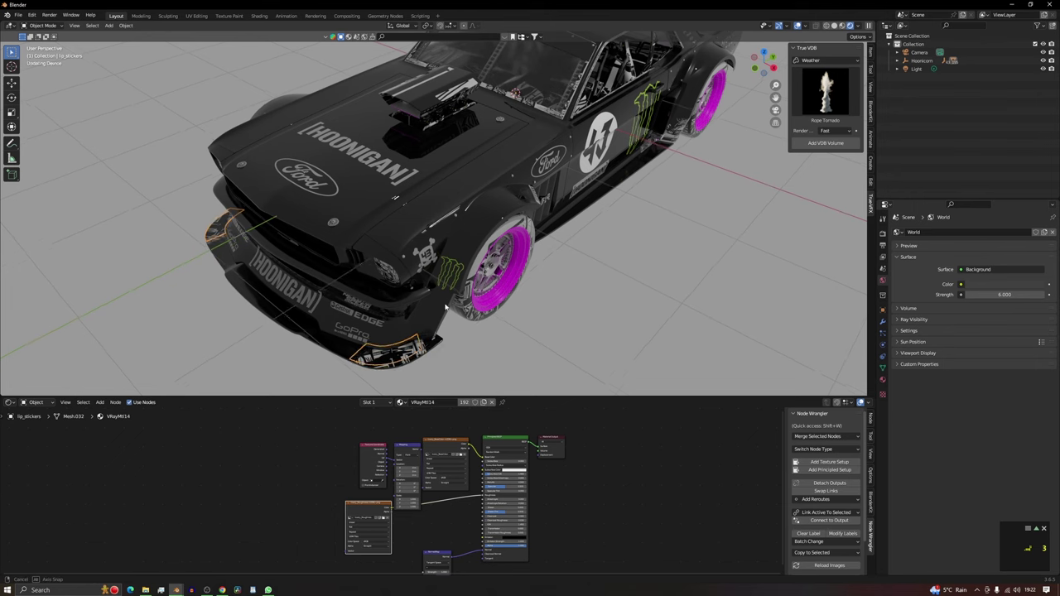
middle_click_drag(403, 358, 444, 311)
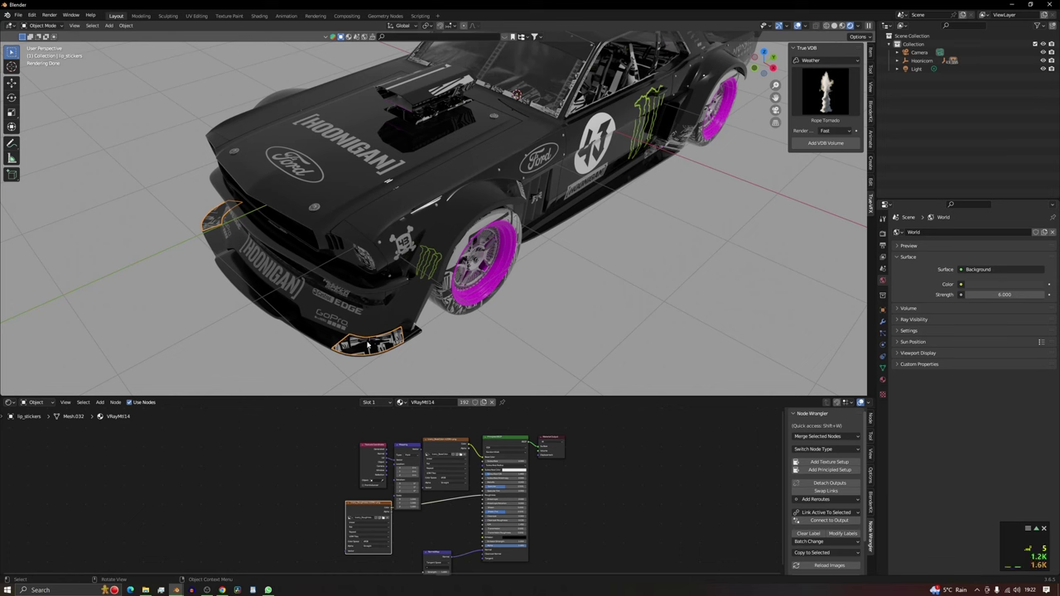
left_click(492, 403)
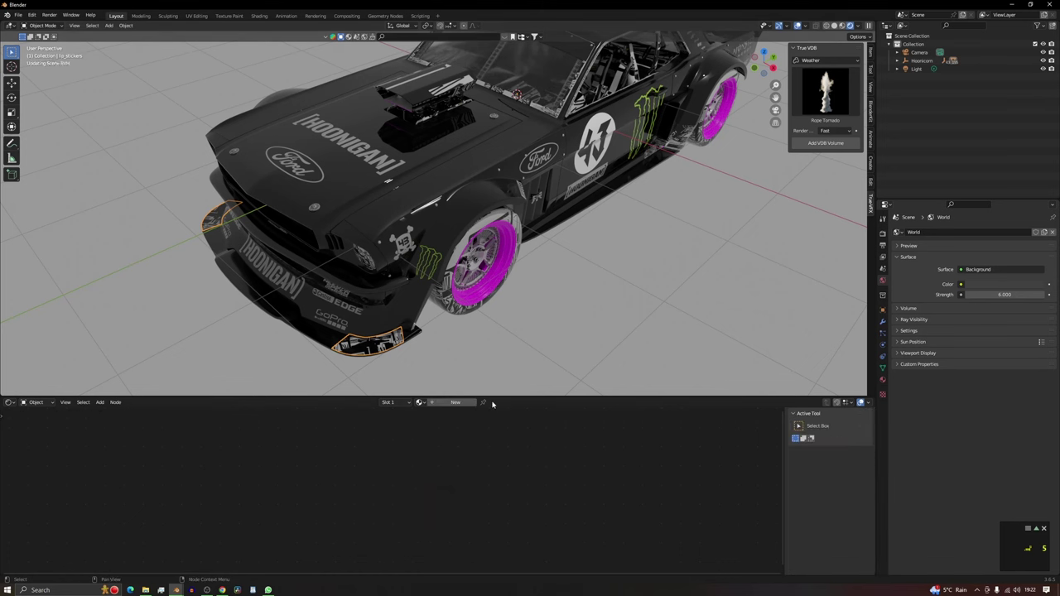
left_click(451, 404)
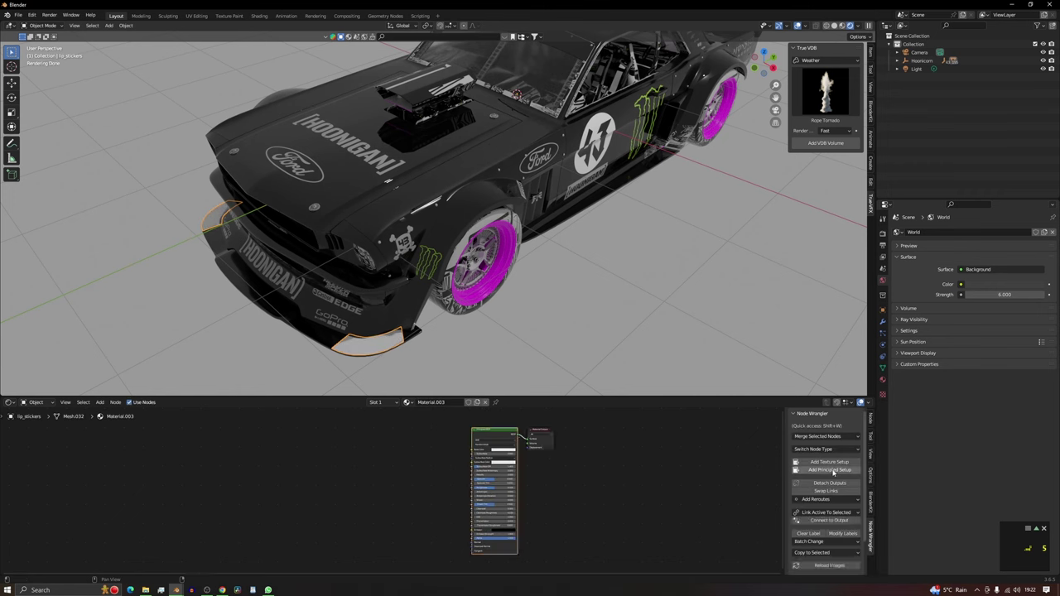
- Add an image texture setup loading lip_stickers.png from the maps folder
left_click(830, 462)
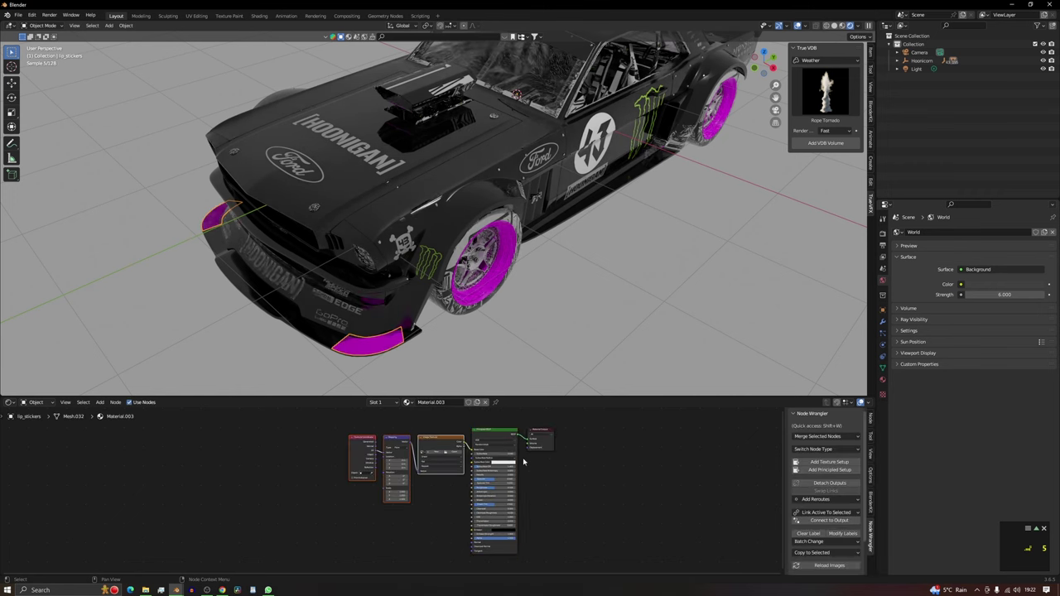
left_click(453, 456)
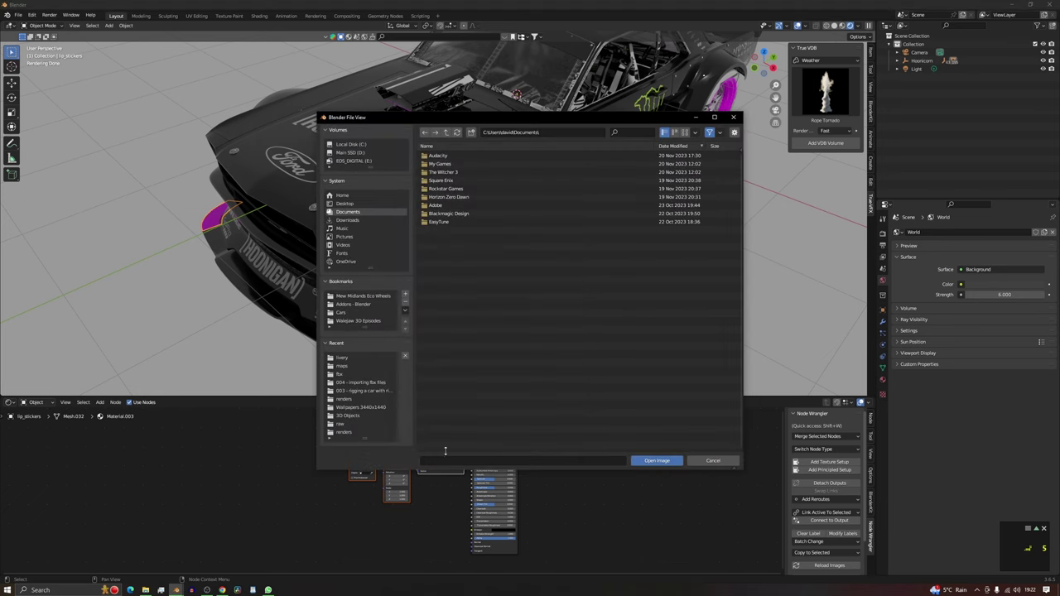
left_click(347, 366)
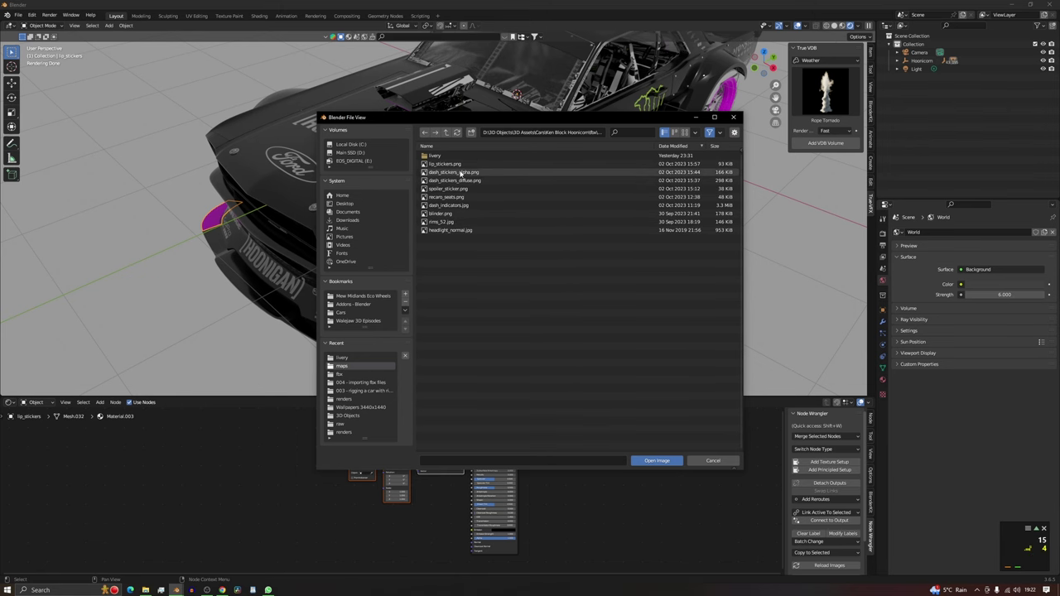
left_click(456, 164)
left_click(657, 460)
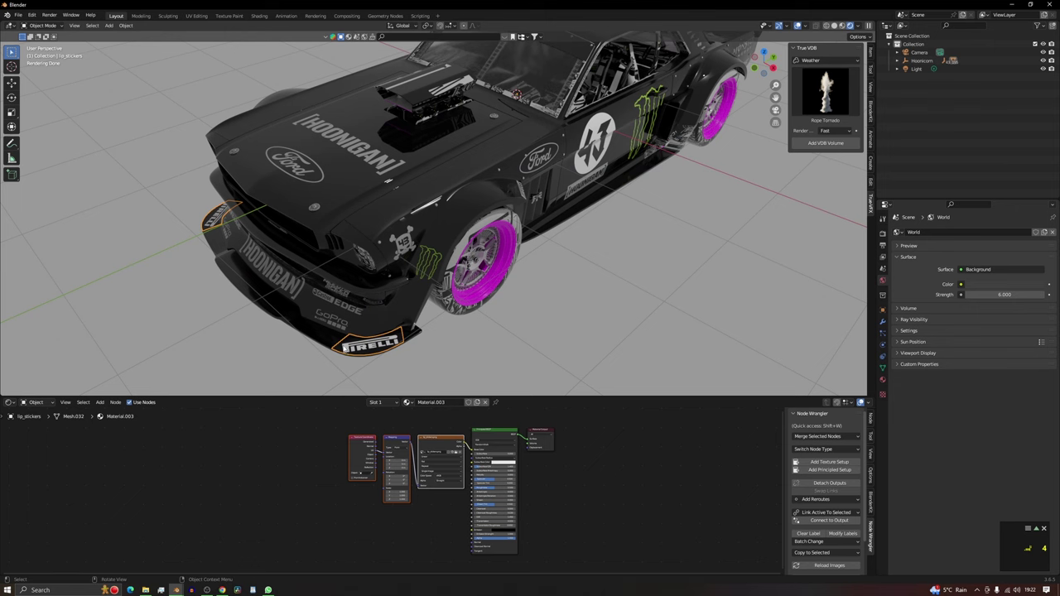
middle_click_drag(540, 220, 507, 187)
left_click(505, 184)
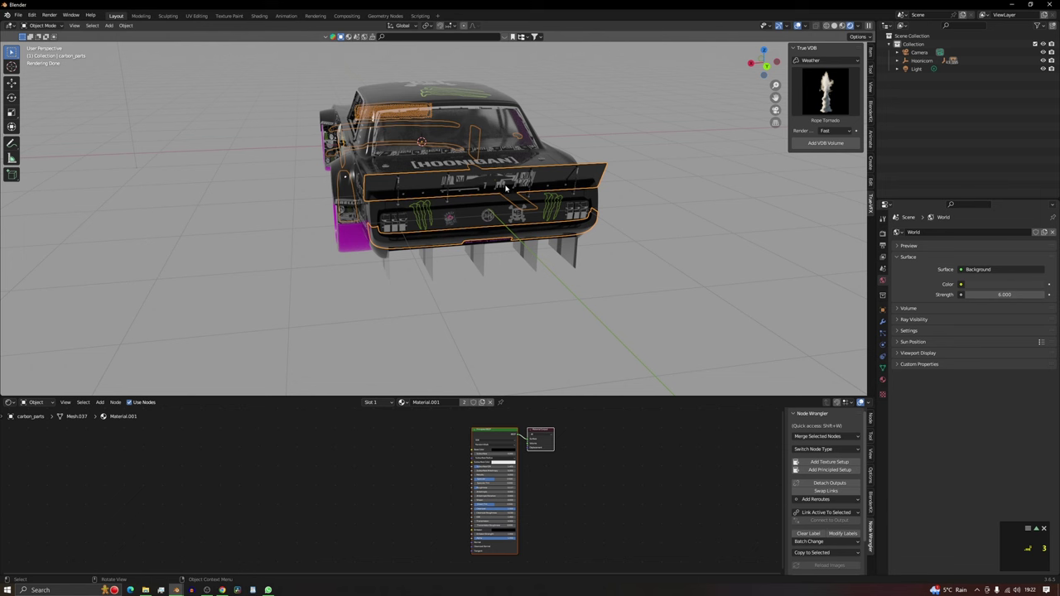
- Select spoiler_sticker, unlink VRayMtl14 and create new Material.004
left_click(508, 190, "alt")
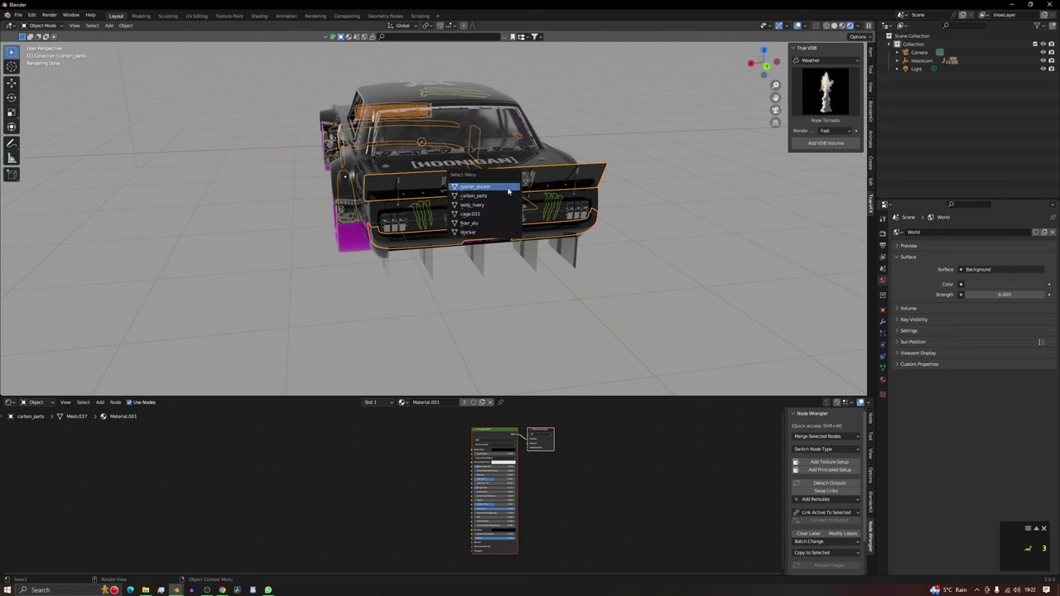
left_click(509, 189)
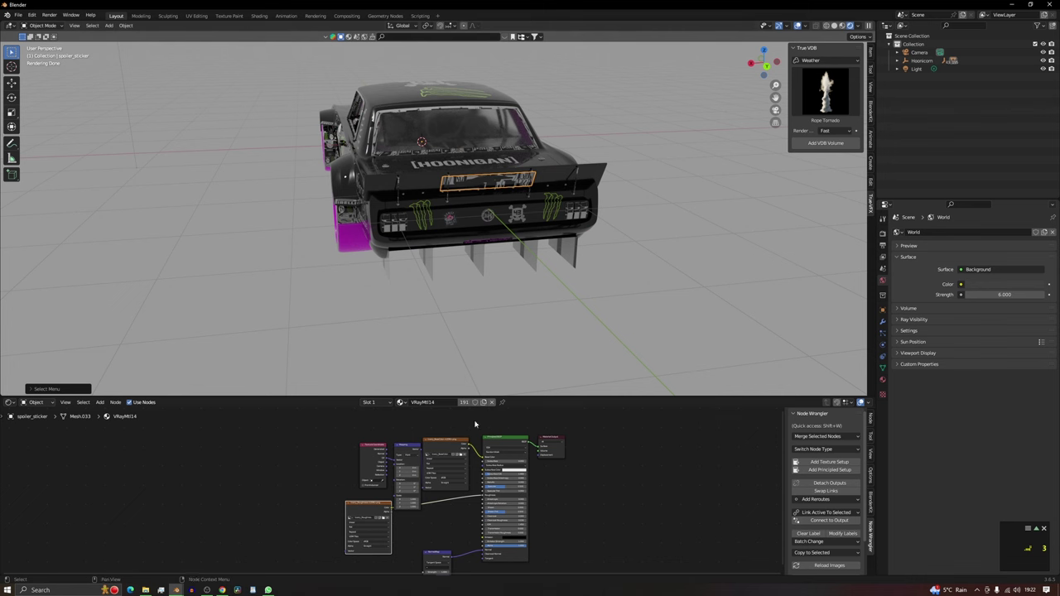
left_click(492, 403)
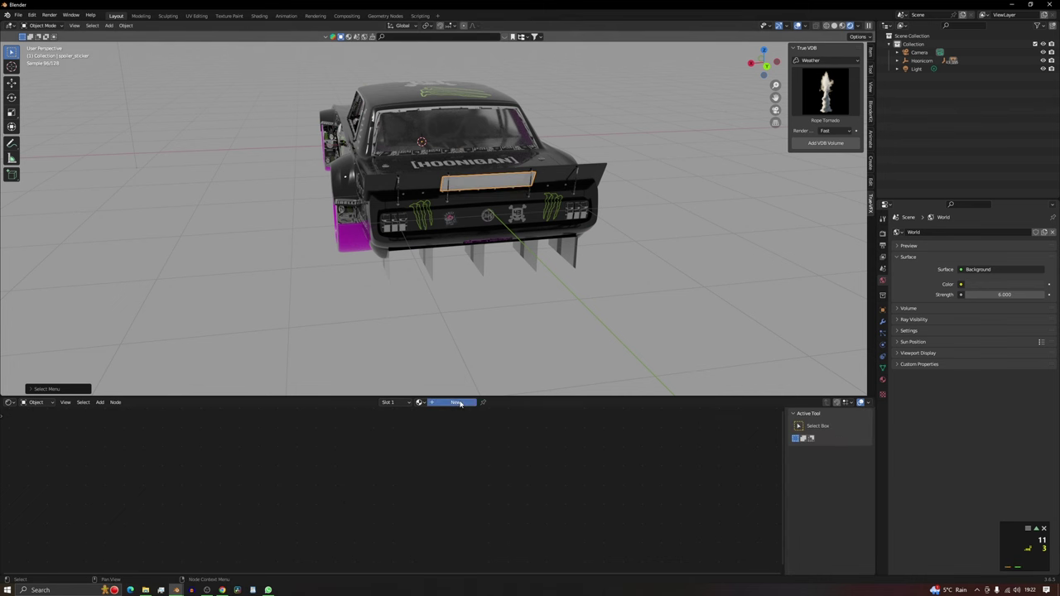
left_click(456, 403)
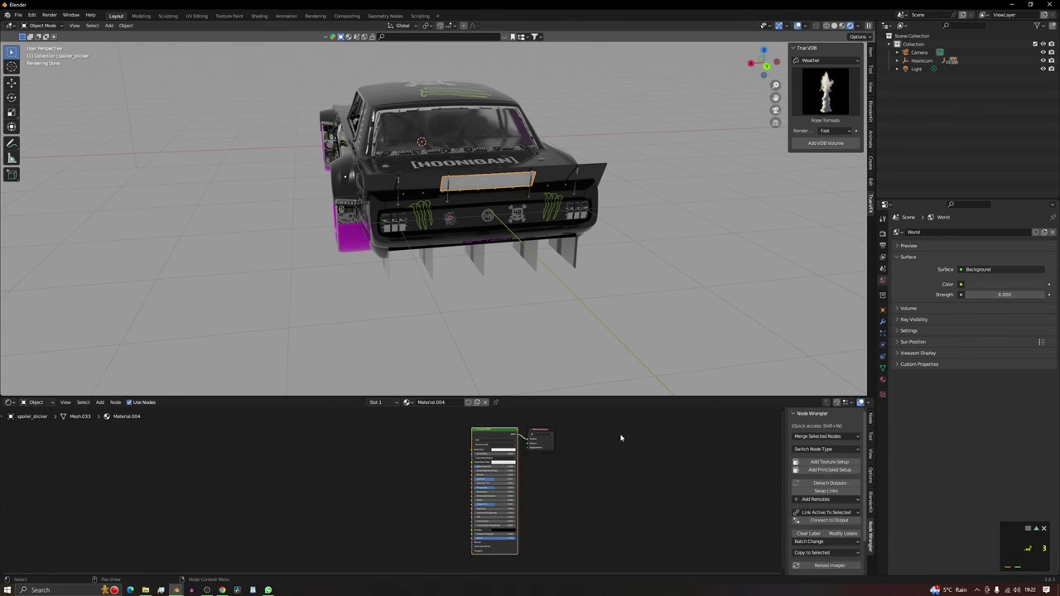
- Add an image texture setup loading spoiler_sticker.png from the maps folder
left_click(829, 461)
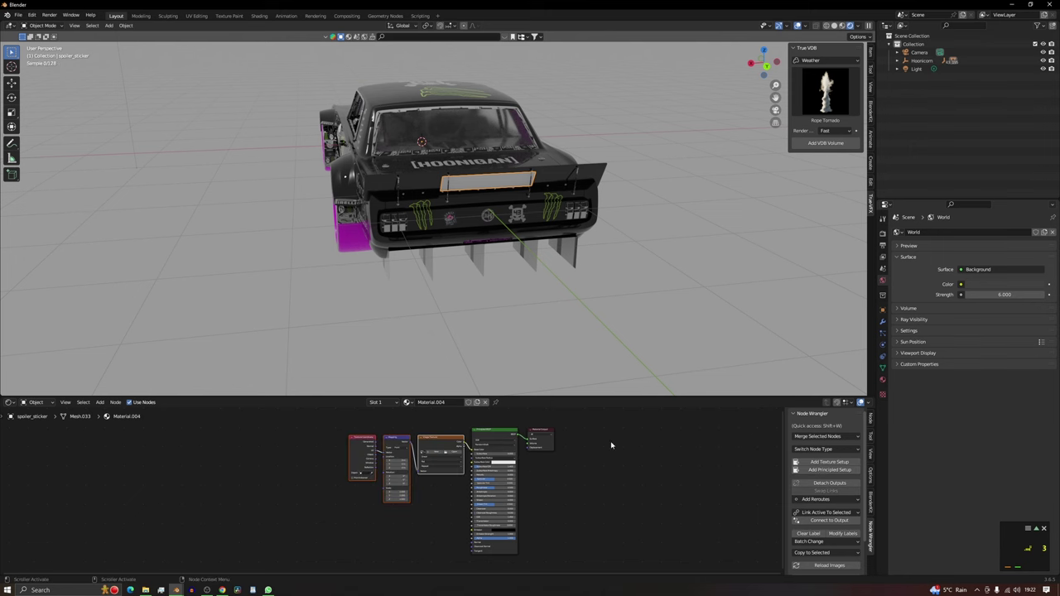
left_click(450, 455)
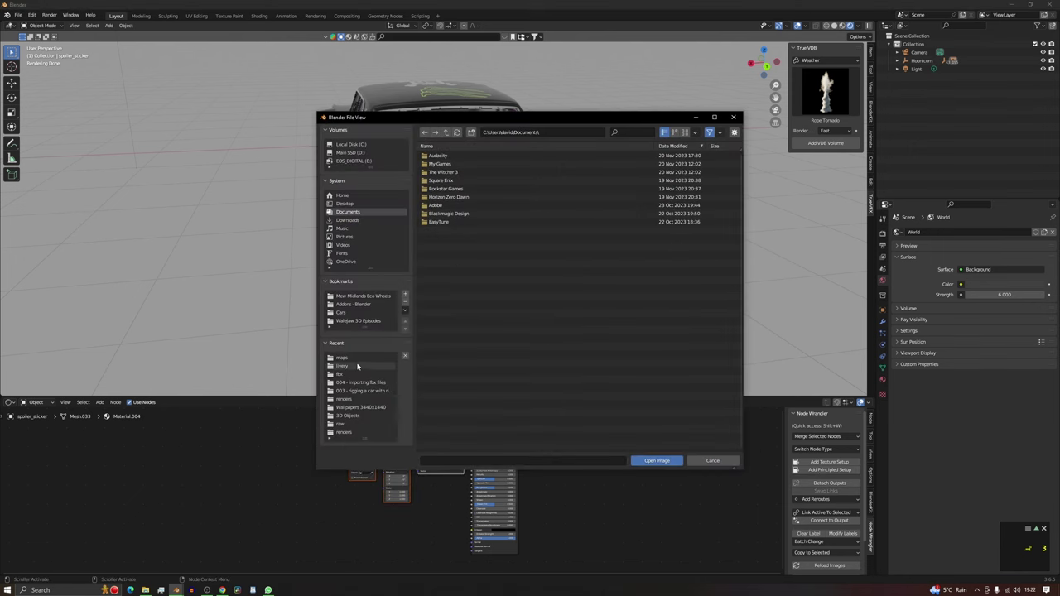
left_click(390, 357)
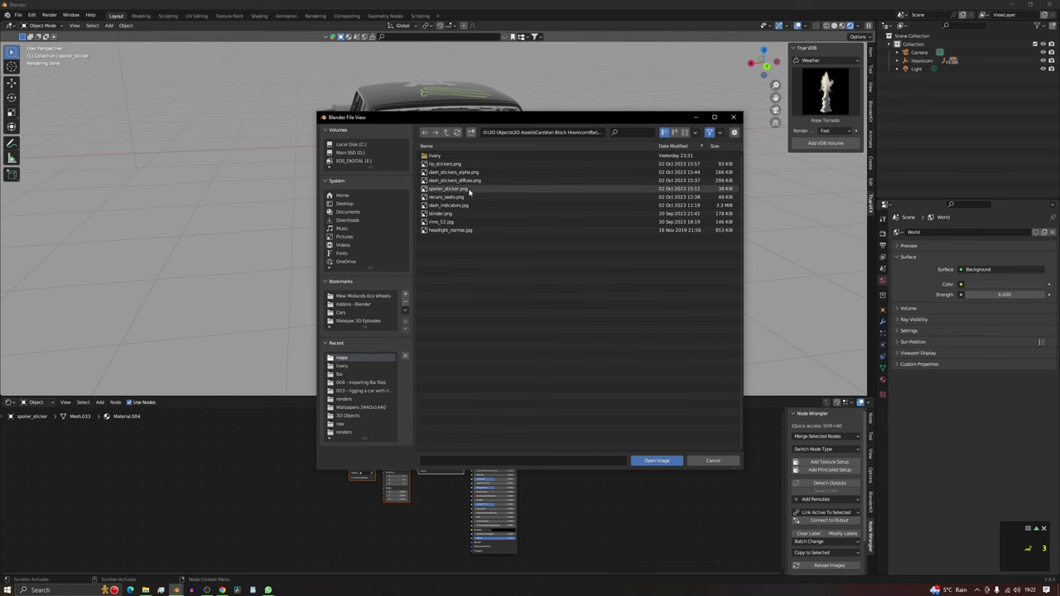
left_click(470, 190)
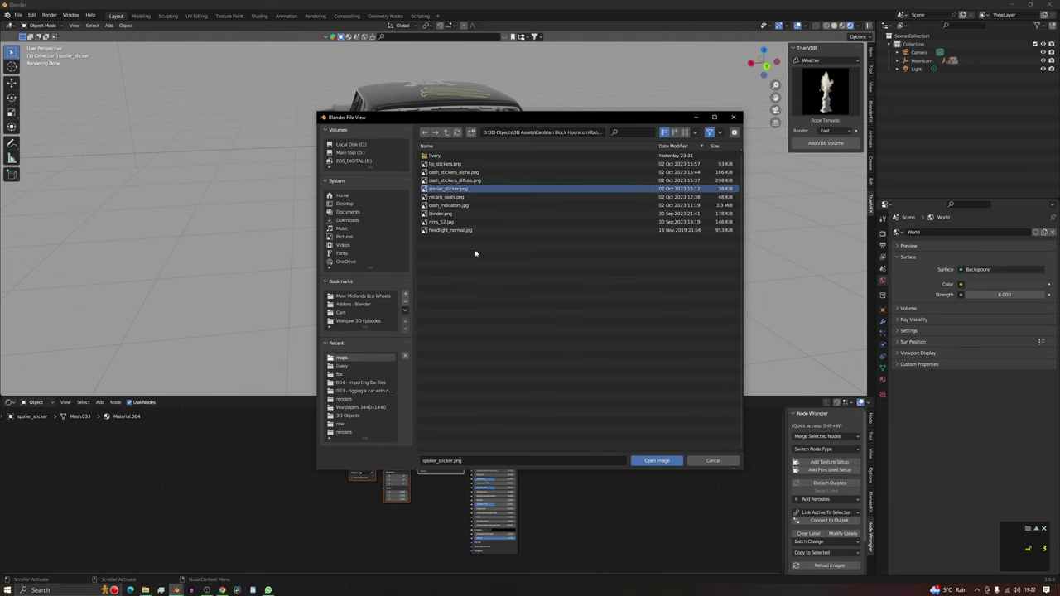
left_click(654, 461)
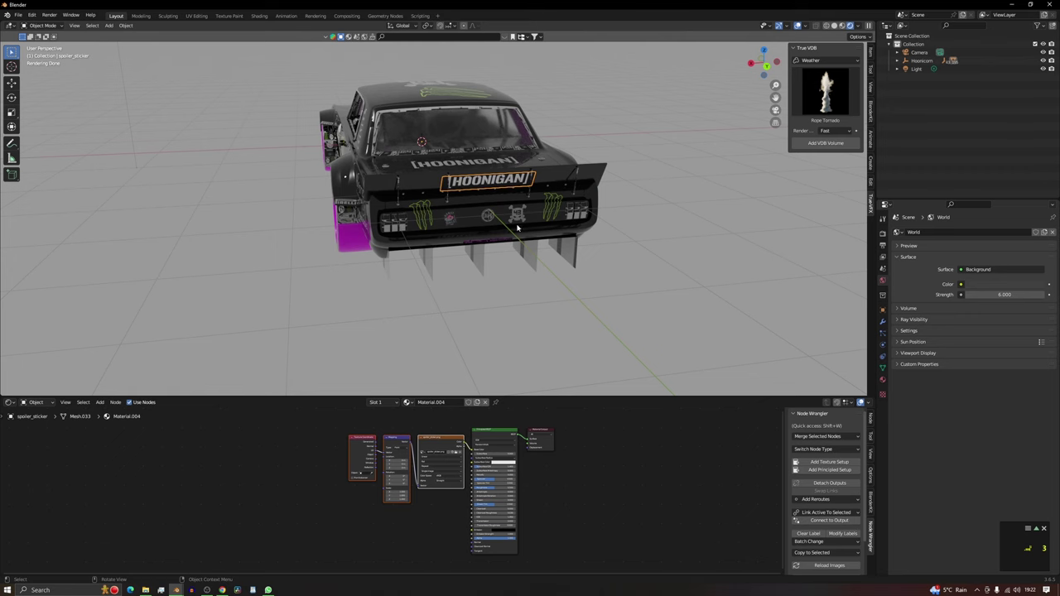
- Orbit from the rear to a side view and around the finished Hoonicorn
middle_click_drag(517, 227, 570, 271)
scroll(464, 265, "up", 4)
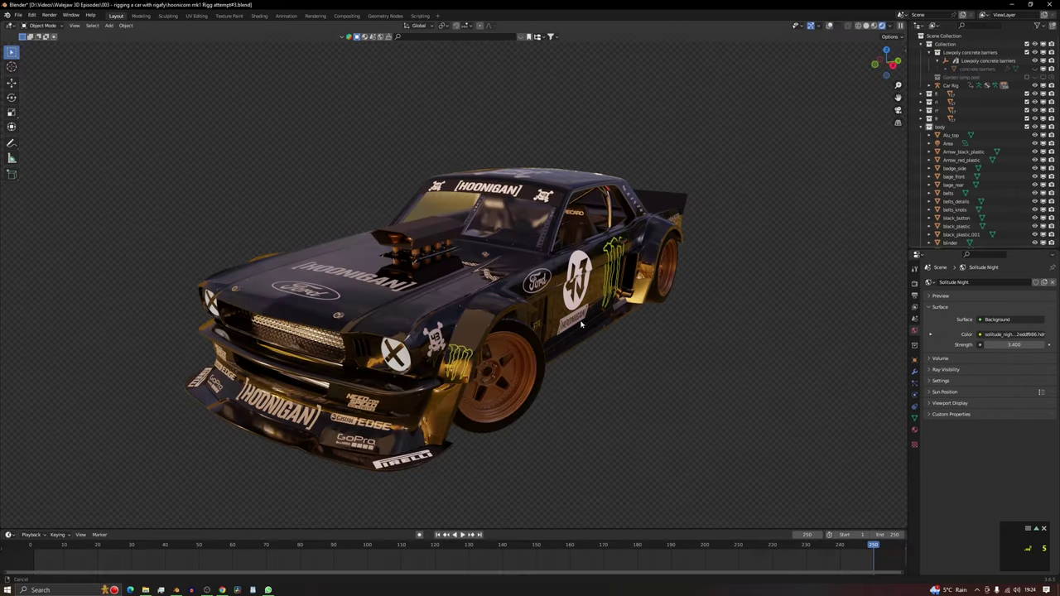
middle_click_drag(588, 329, 568, 317)
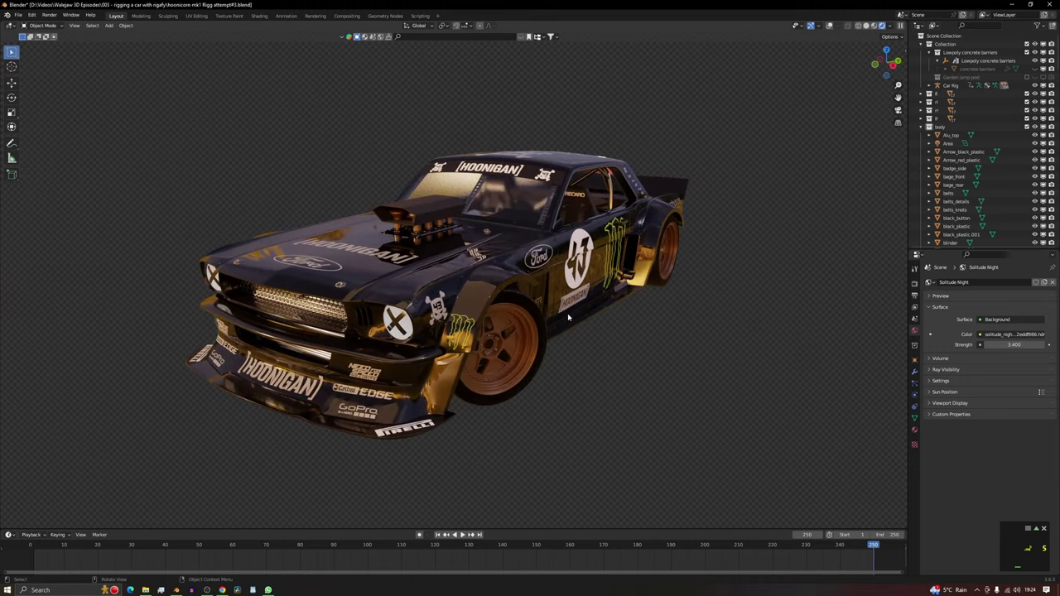